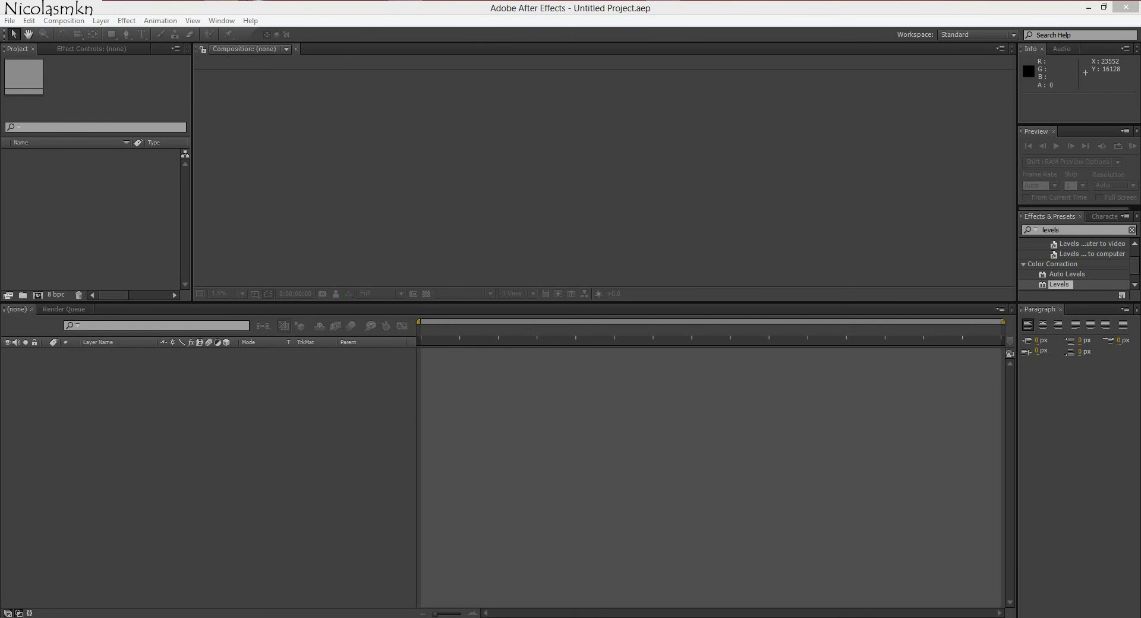
Import the 00005.MTS clip from the 1-27-2013 folder into the After Effects Project panel
{"action": "mouse_move", "coordinate": [231, 4]}
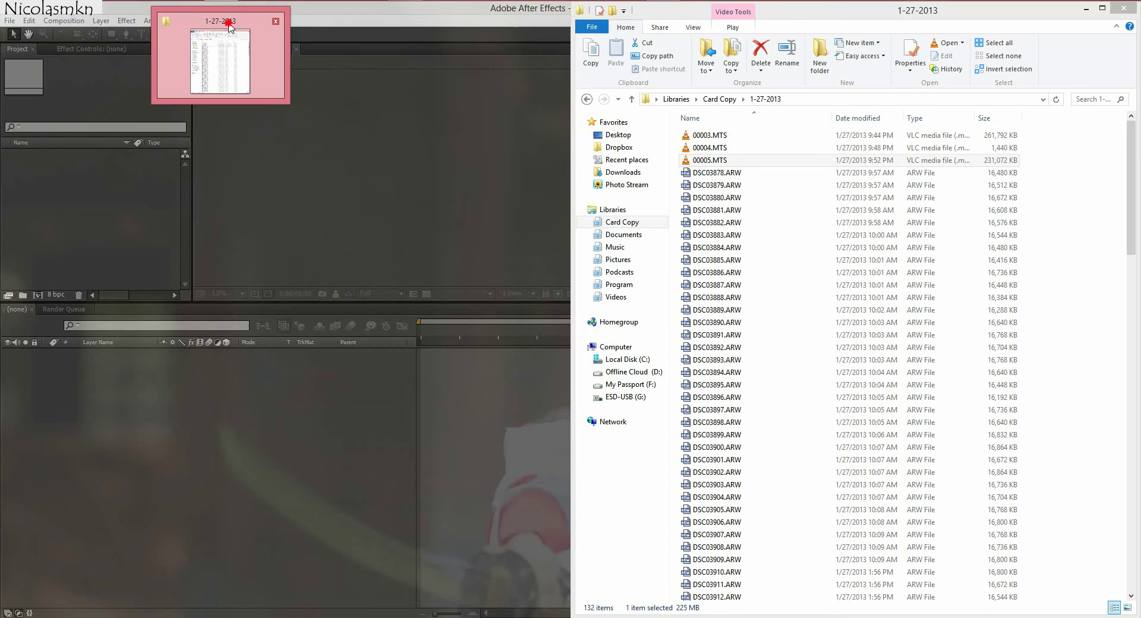
{"action": "left_click", "coordinate": [226, 35]}
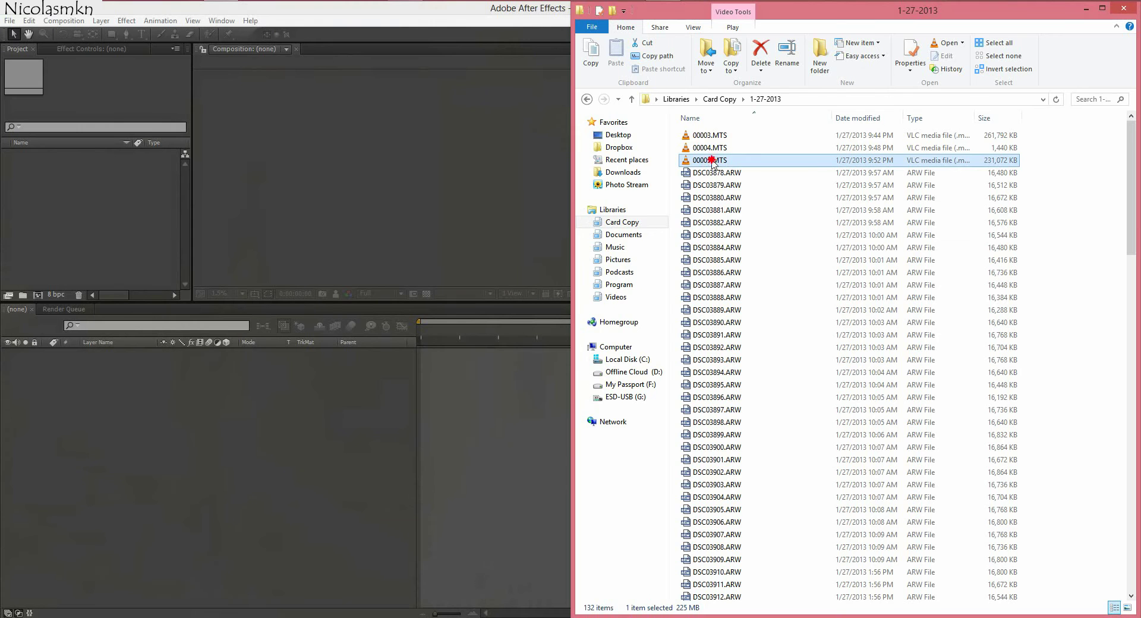
{"action": "left_click_drag", "start_coordinate": [711, 161], "coordinate": [64, 222]}
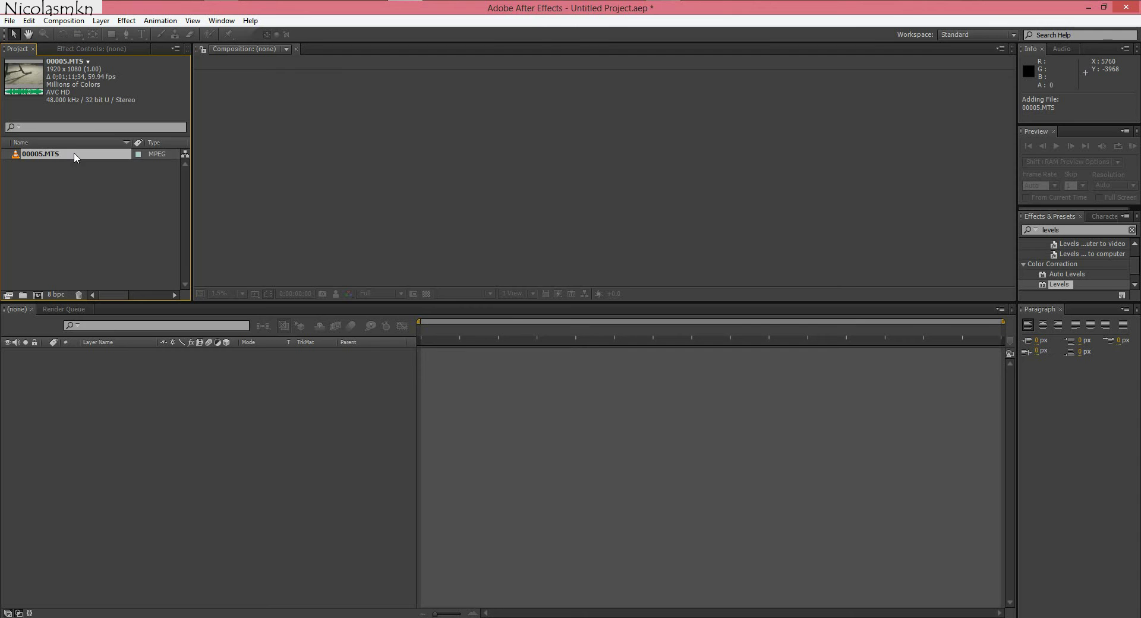
Create an 00005 composition from the clip and add two adjustment layers above it
{"action": "left_click_drag", "start_coordinate": [32, 157], "coordinate": [70, 368]}
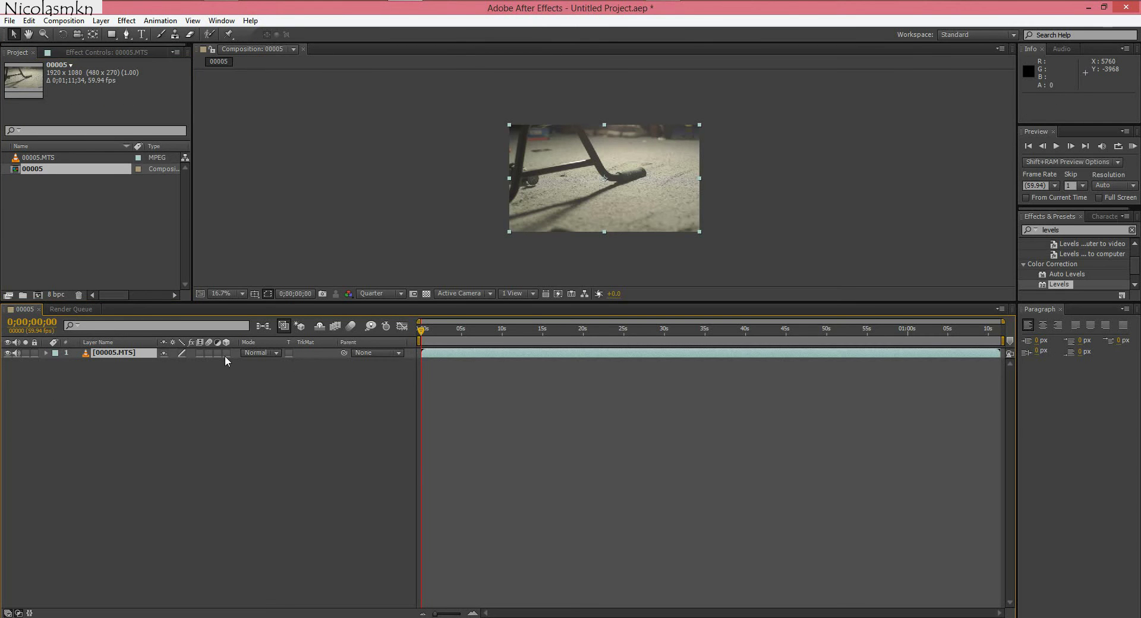
{"action": "right_click", "coordinate": [132, 478]}
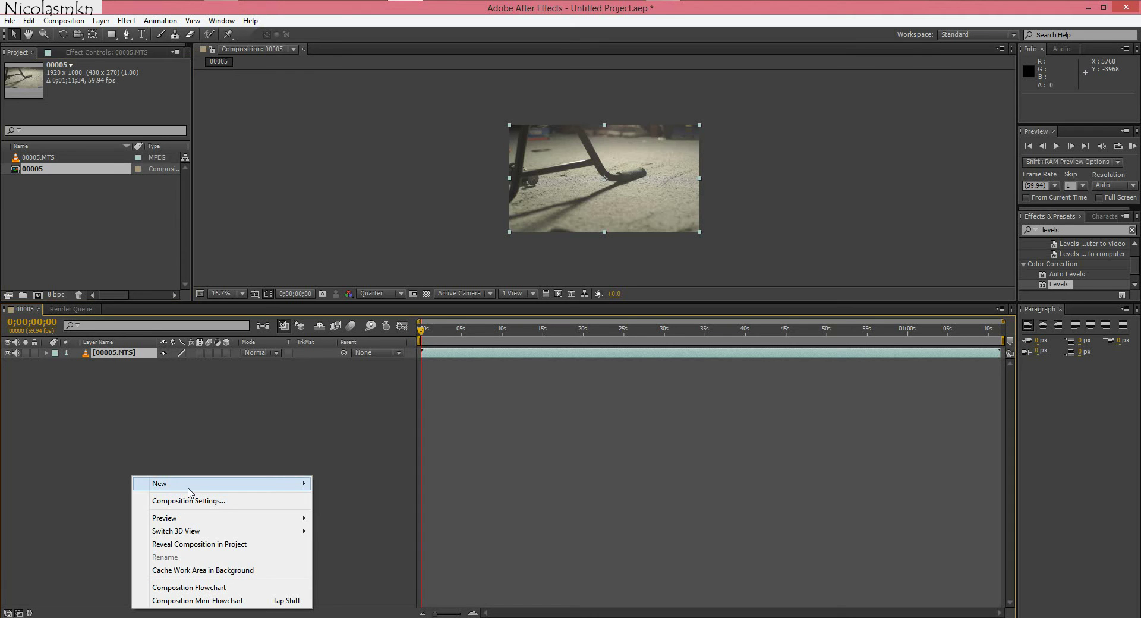
{"action": "mouse_move", "coordinate": [185, 483]}
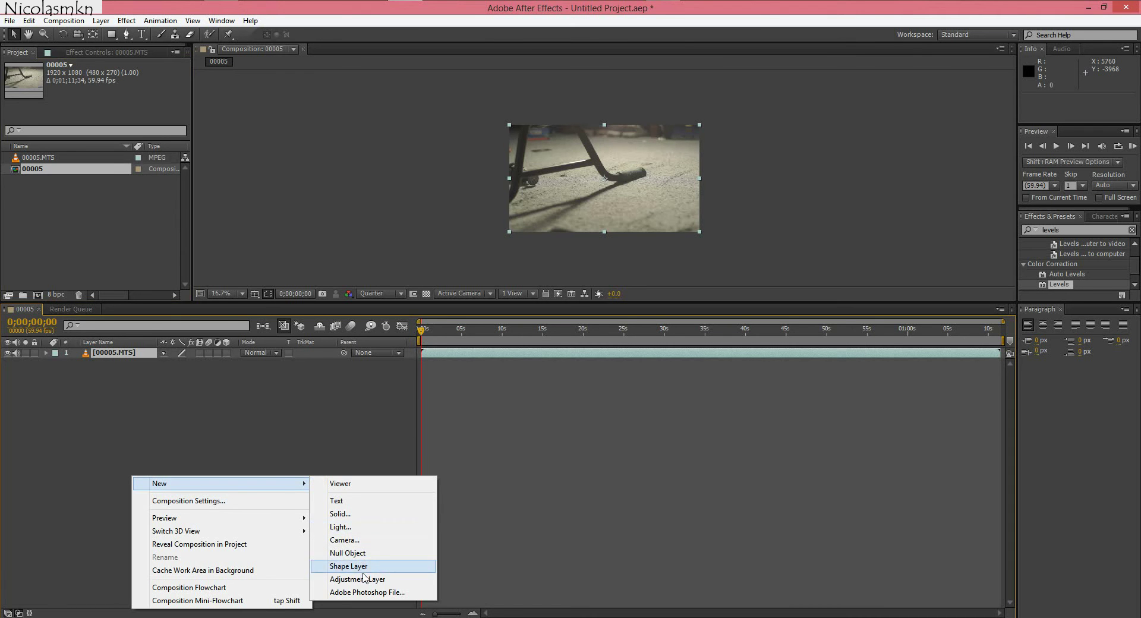
{"action": "left_click", "coordinate": [364, 579]}
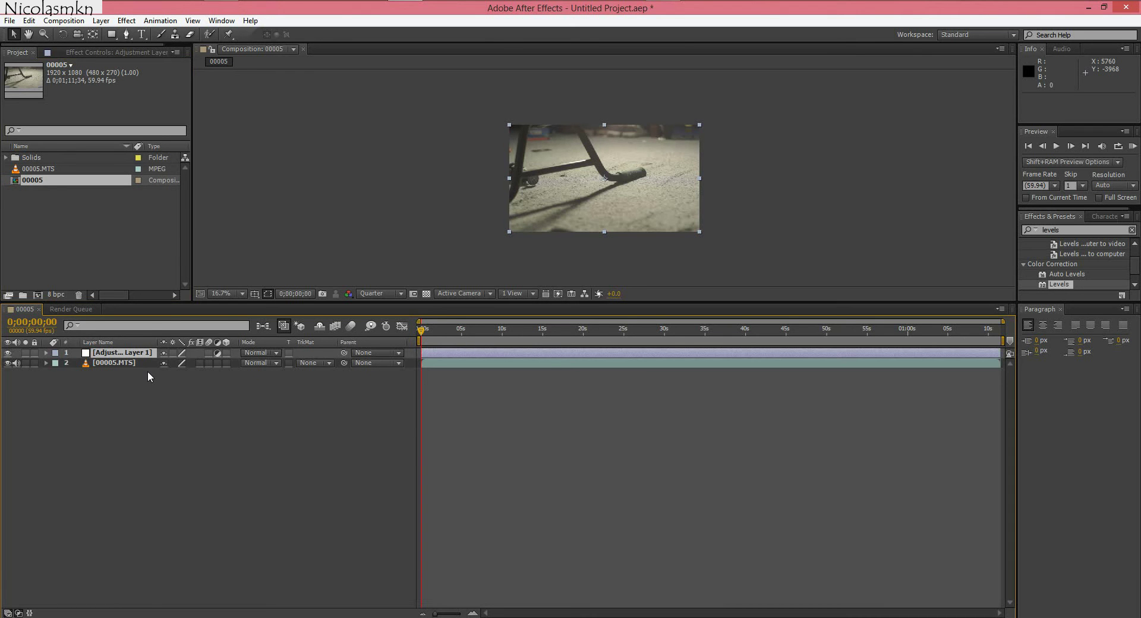
{"action": "key", "text": "ctrl+d"}
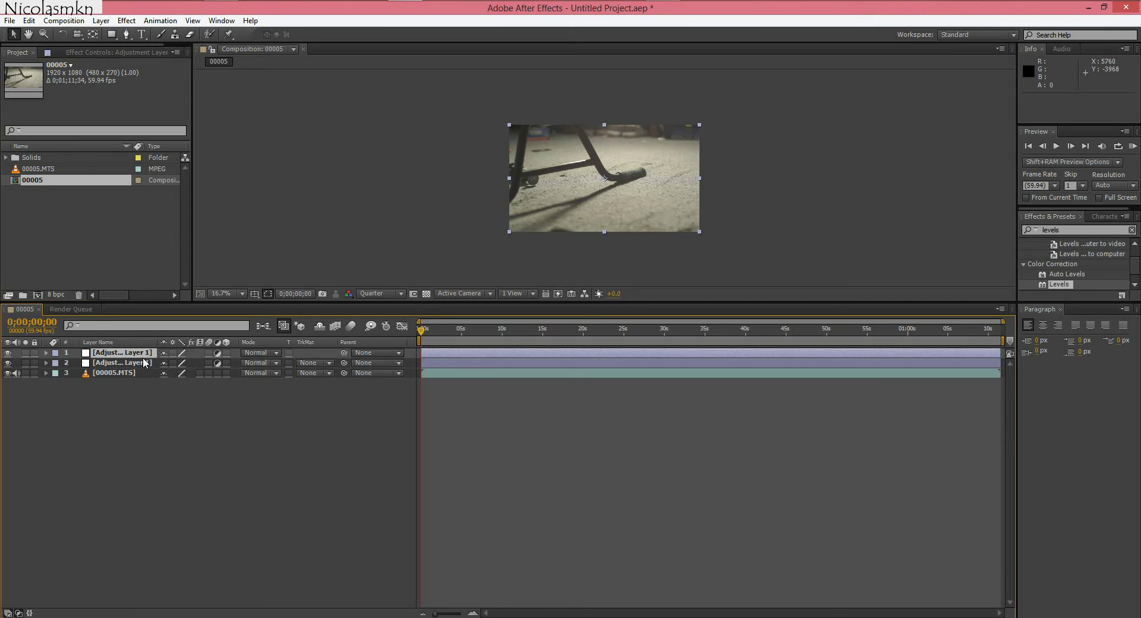
Rename the second adjustment layer 'grade' and begin renaming the top one
{"action": "left_click", "coordinate": [139, 365]}
{"action": "right_click", "coordinate": [139, 365]}
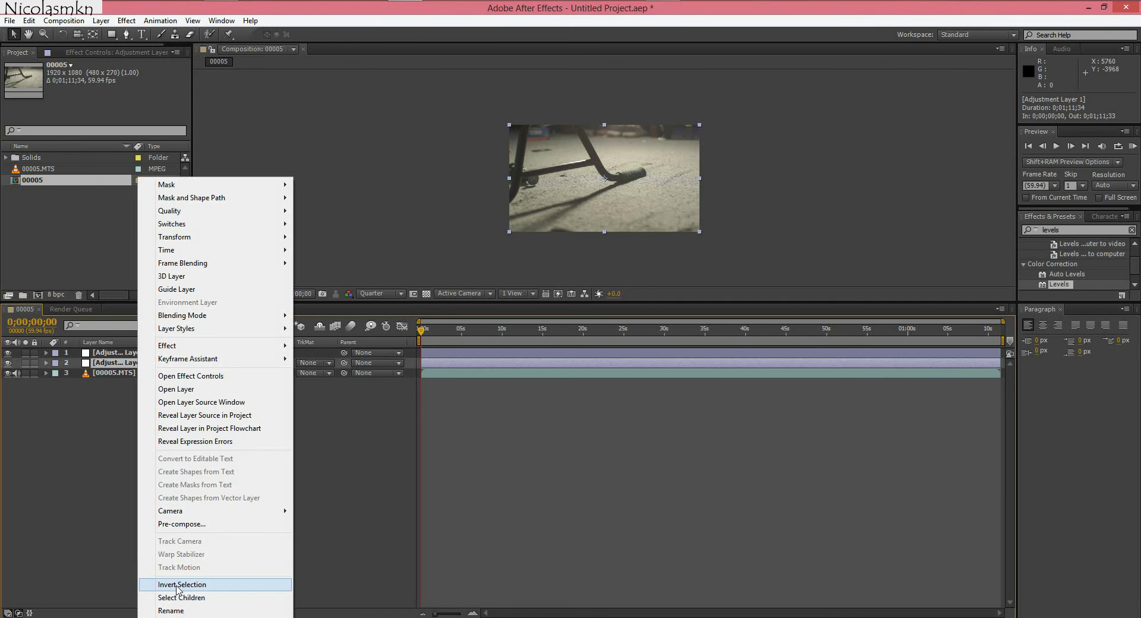
{"action": "left_click", "coordinate": [171, 610]}
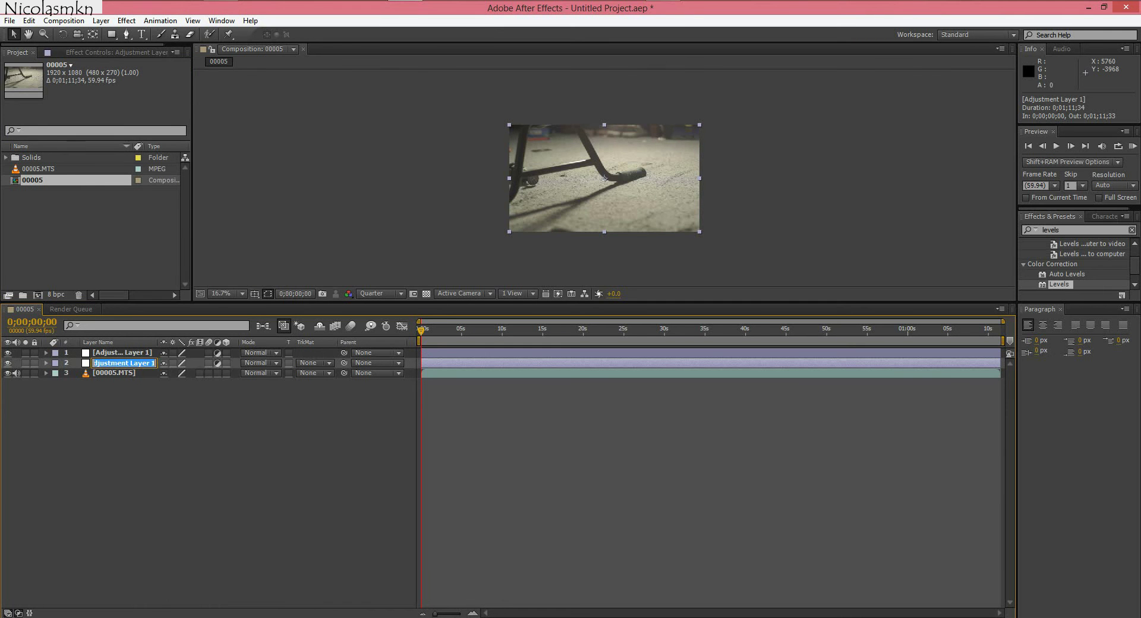
{"action": "type", "text": "grade"}
{"action": "left_click", "coordinate": [121, 354]}
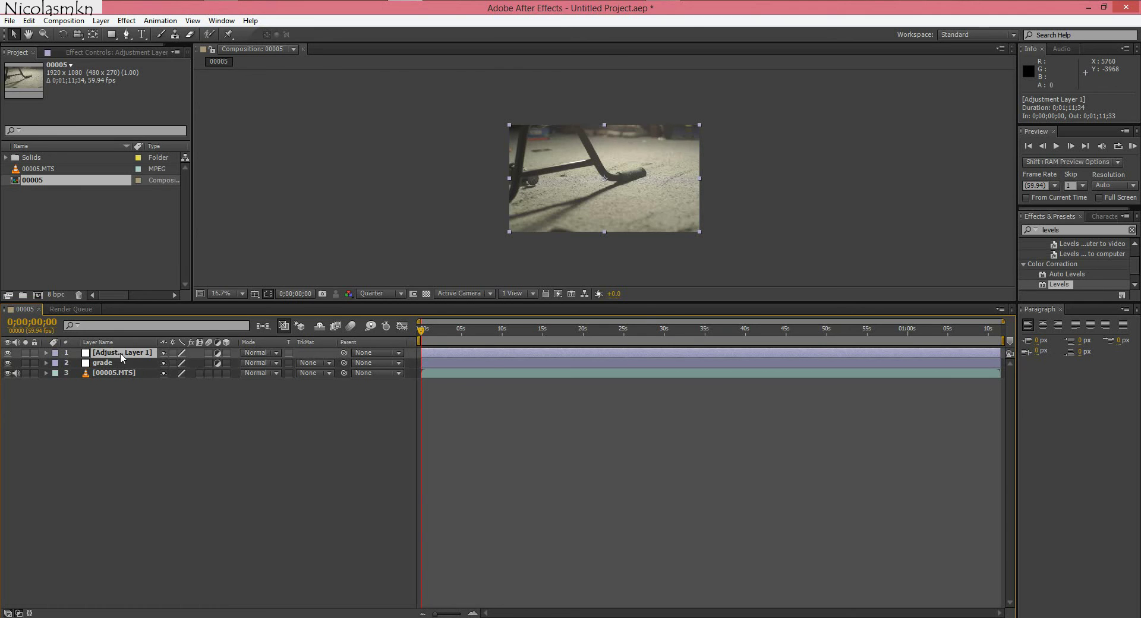
{"action": "right_click", "coordinate": [121, 354]}
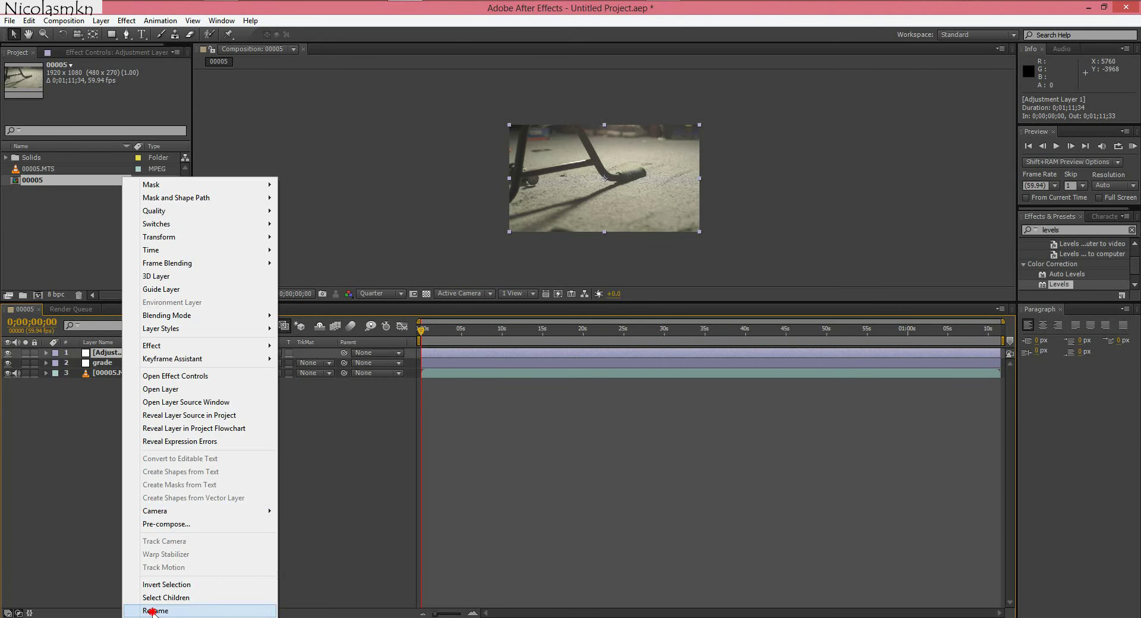
{"action": "left_click", "coordinate": [151, 610]}
Name the top layer 'sharpen' and apply the Sharpen effect to it
{"action": "type", "text": "sharpen"}
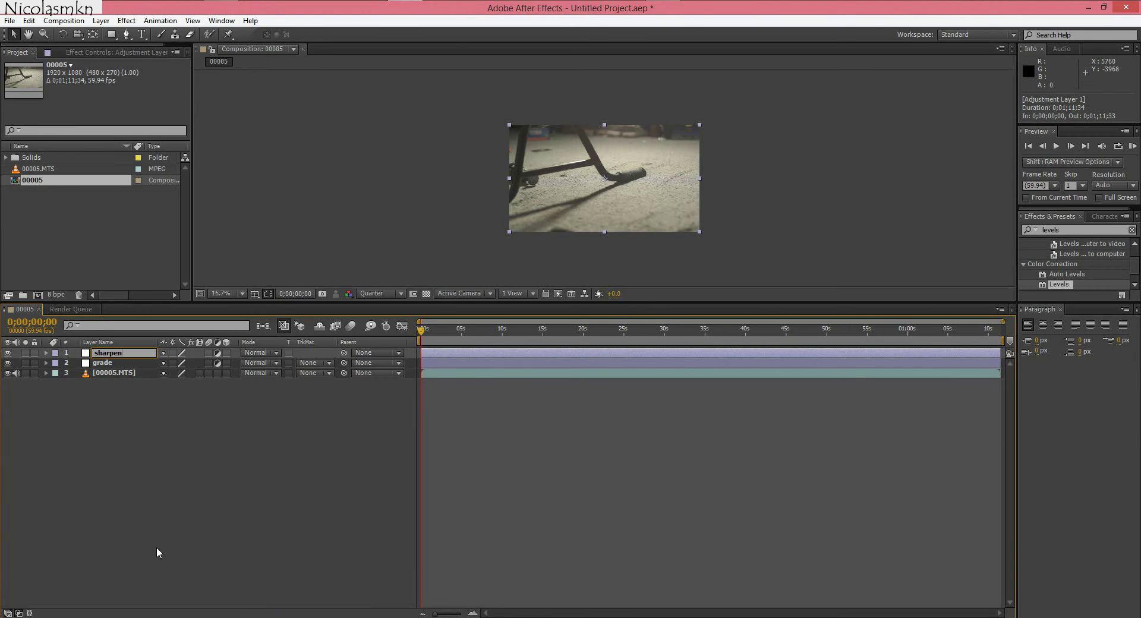
{"action": "key", "text": "Return"}
{"action": "left_click", "coordinate": [1031, 235]}
{"action": "type", "text": "sharpen"}
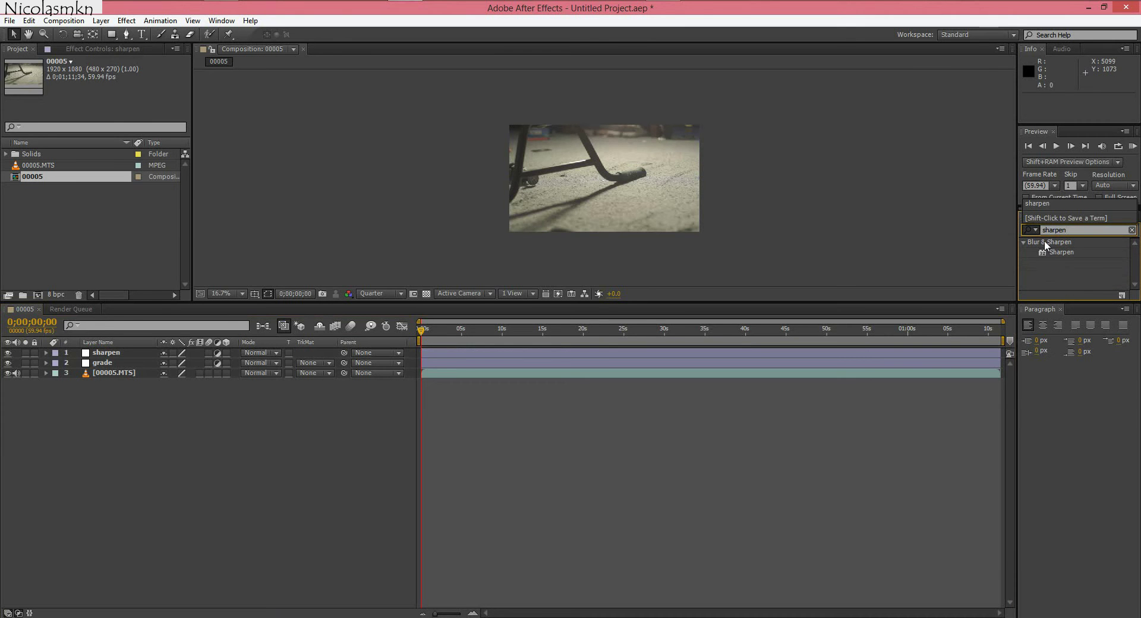
{"action": "left_click_drag", "start_coordinate": [1046, 251], "coordinate": [152, 353]}
Set Sharpen Amount to 5, then hide and lock the sharpen layer
{"action": "left_click", "coordinate": [109, 82]}
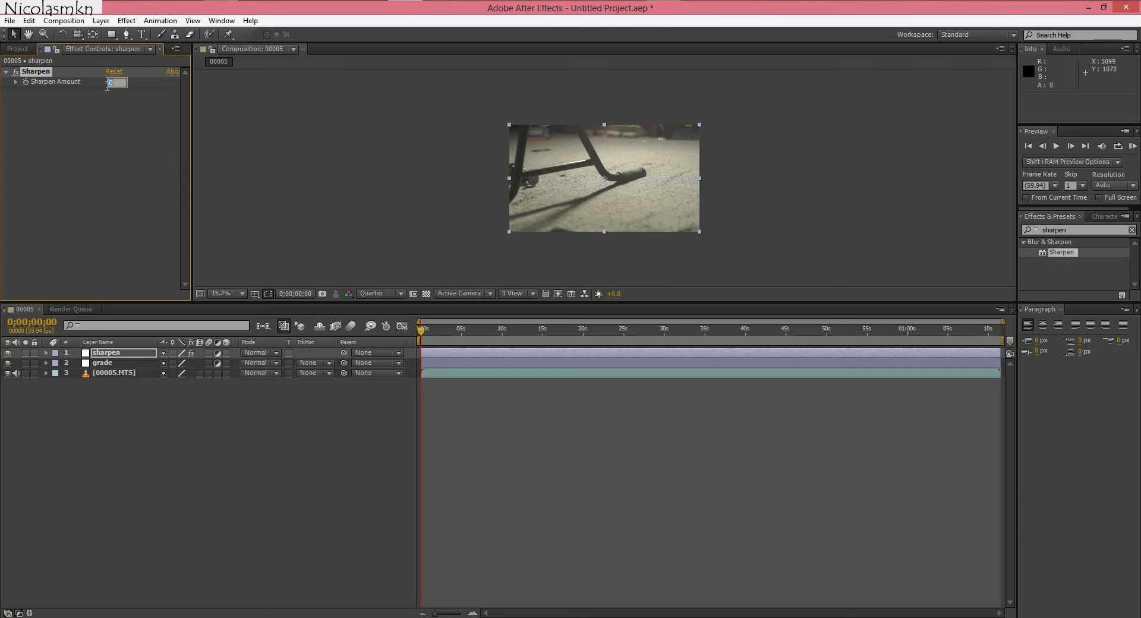
{"action": "type", "text": "5"}
{"action": "left_click", "coordinate": [90, 165]}
{"action": "left_click", "coordinate": [8, 353]}
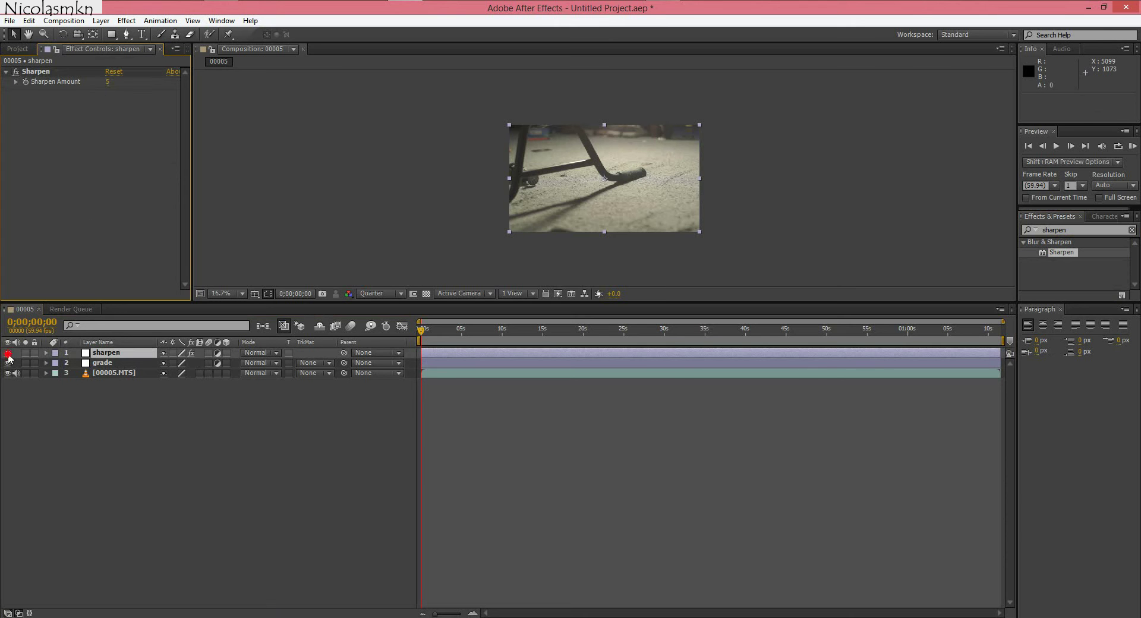
{"action": "left_click", "coordinate": [34, 352]}
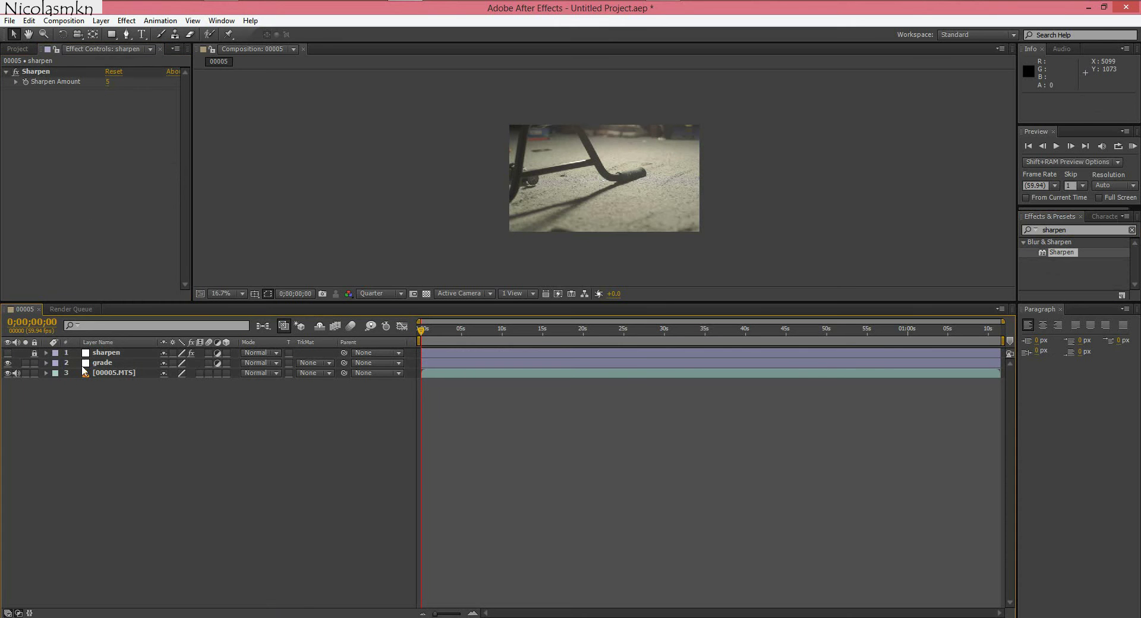
Apply the Color Correction Levels effect to the grade layer
{"action": "left_click", "coordinate": [1080, 244]}
{"action": "type", "text": "levels"}
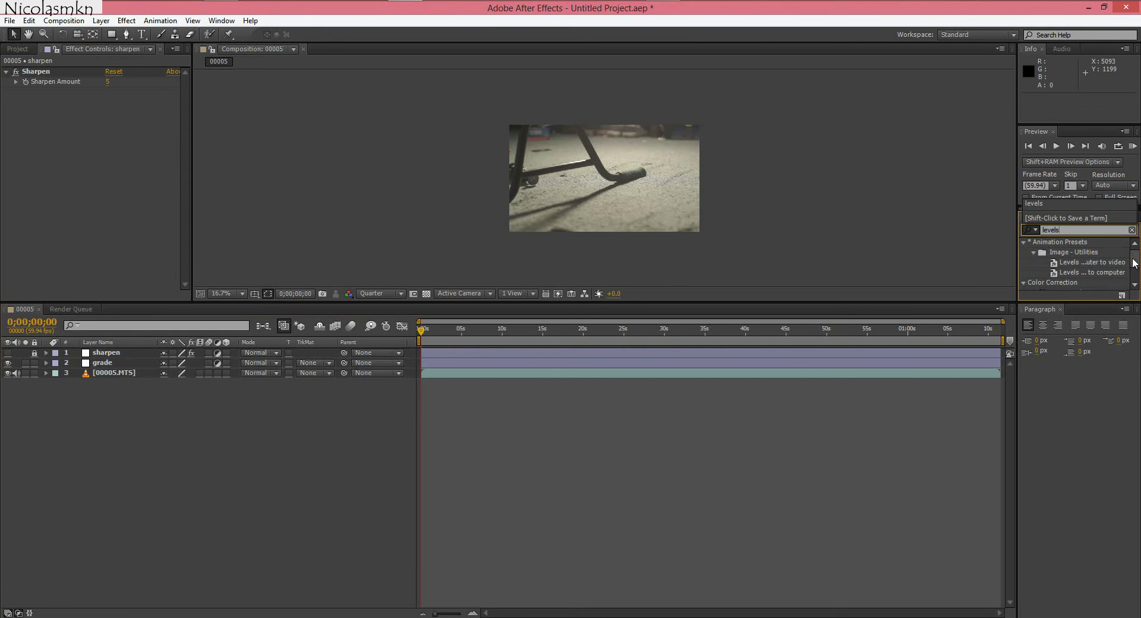
{"action": "scroll", "coordinate": [1134, 260], "scroll_direction": "down", "scroll_amount": 1}
{"action": "left_click", "coordinate": [1062, 277]}
{"action": "left_click_drag", "start_coordinate": [1063, 279], "coordinate": [526, 199]}
Add Tritone and Brightness & Contrast effects to the grade layer
{"action": "left_click", "coordinate": [1072, 245]}
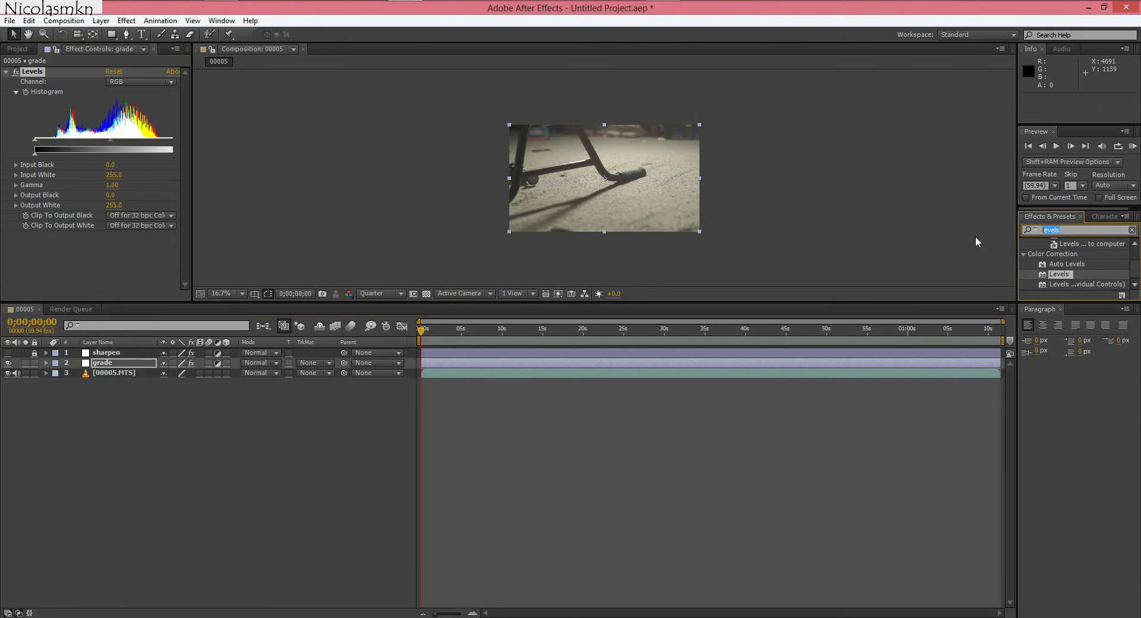
{"action": "type", "text": "tritone"}
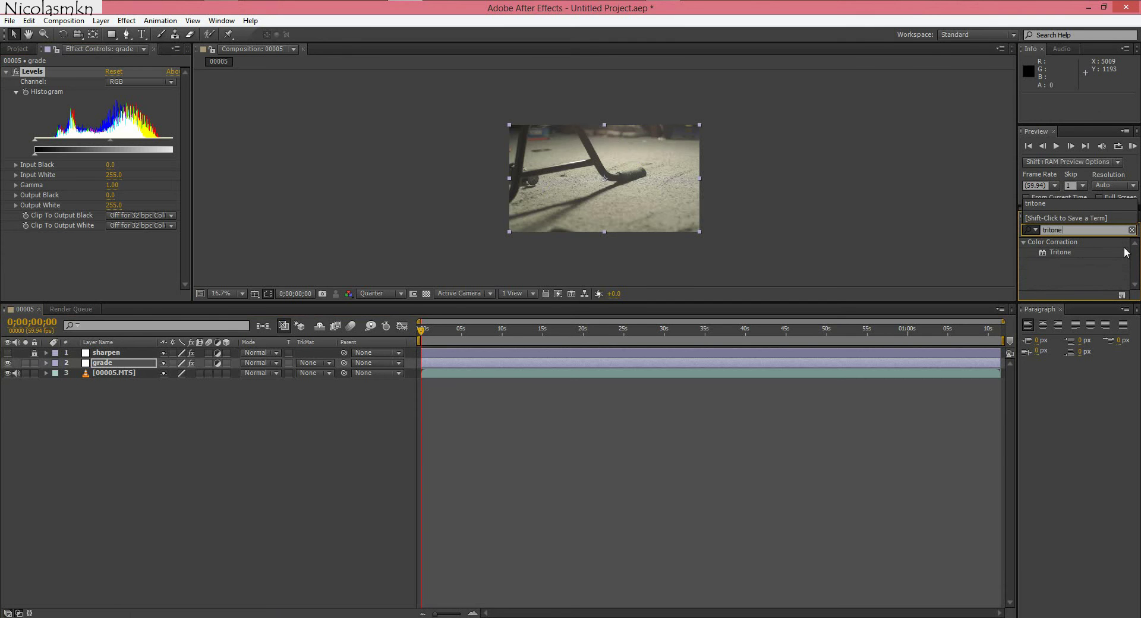
{"action": "left_click_drag", "start_coordinate": [1067, 256], "coordinate": [646, 194]}
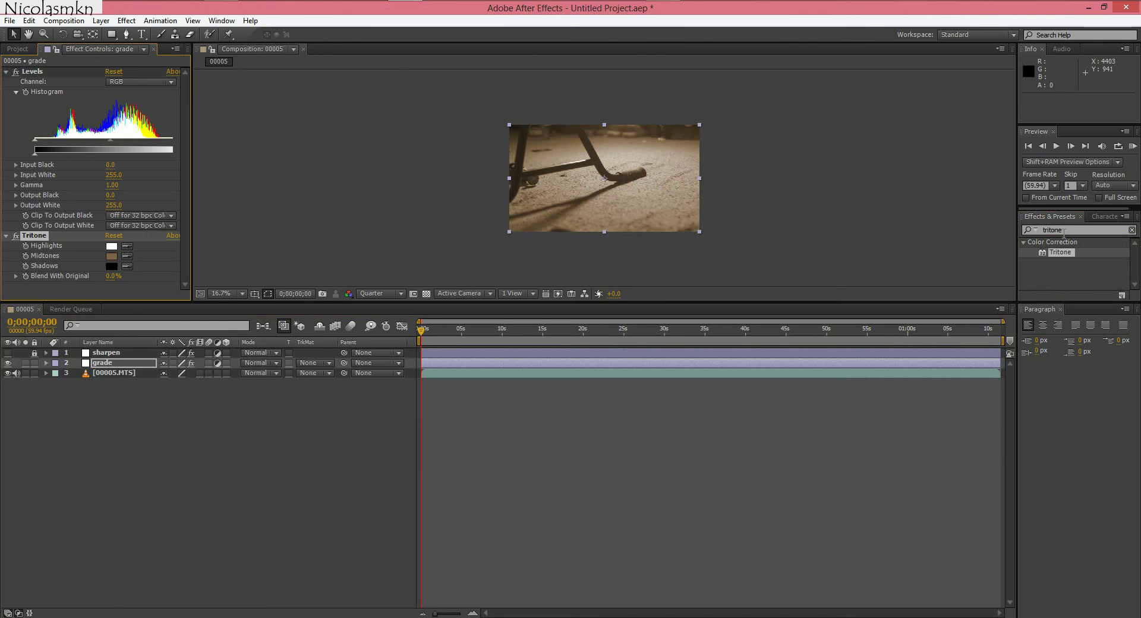
{"action": "type", "text": "co"}
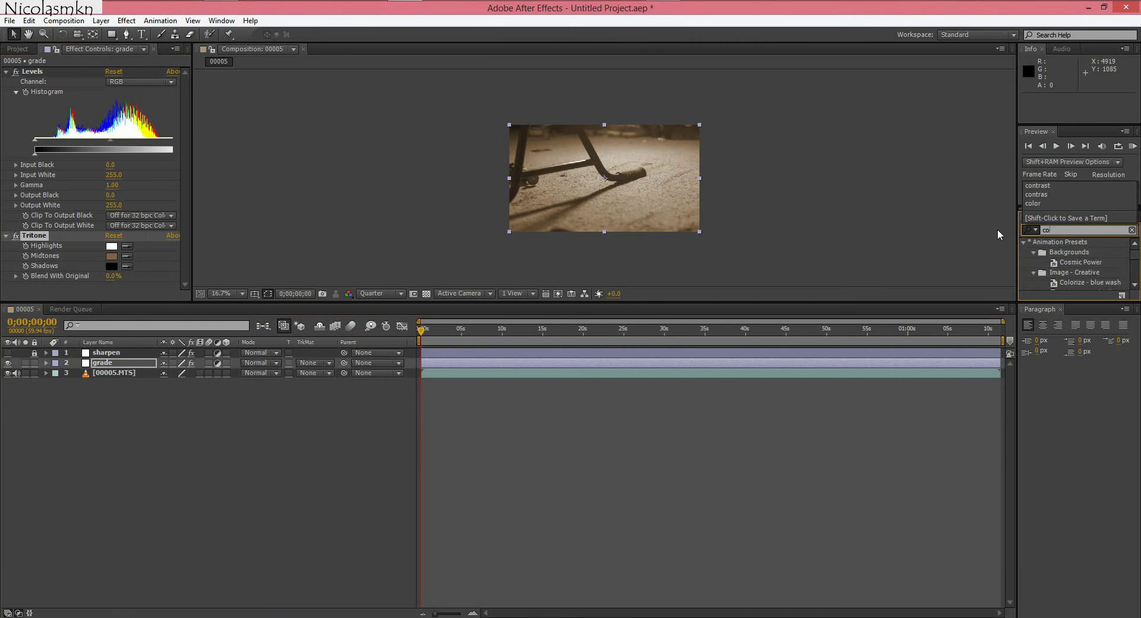
{"action": "type", "text": "ntrast"}
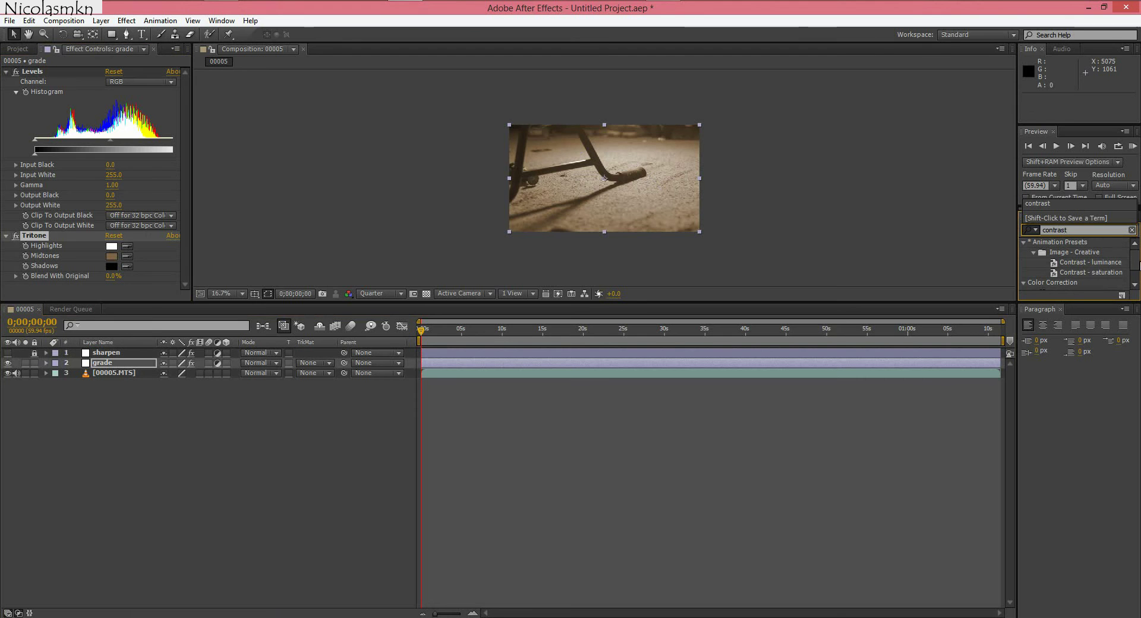
{"action": "left_click", "coordinate": [1134, 273]}
{"action": "left_click_drag", "start_coordinate": [1136, 276], "coordinate": [616, 217]}
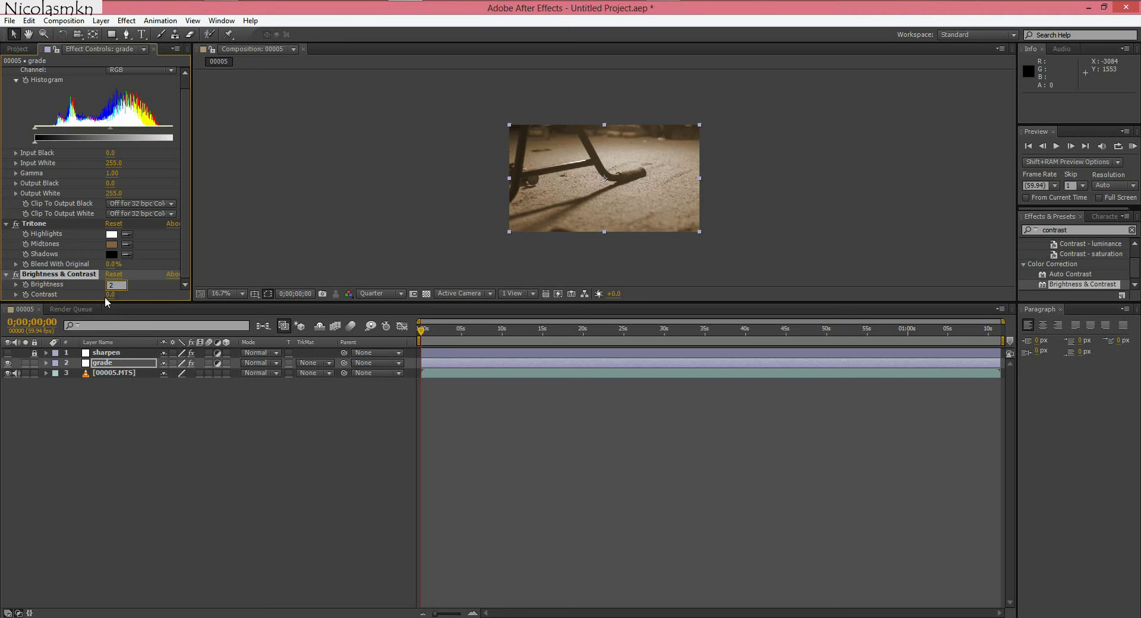
Set Brightness to 2 and Contrast to 19 on the grade layer
{"action": "type", "text": "2"}
{"action": "key", "text": "Tab"}
{"action": "type", "text": "1"}
{"action": "left_click", "coordinate": [134, 422]}
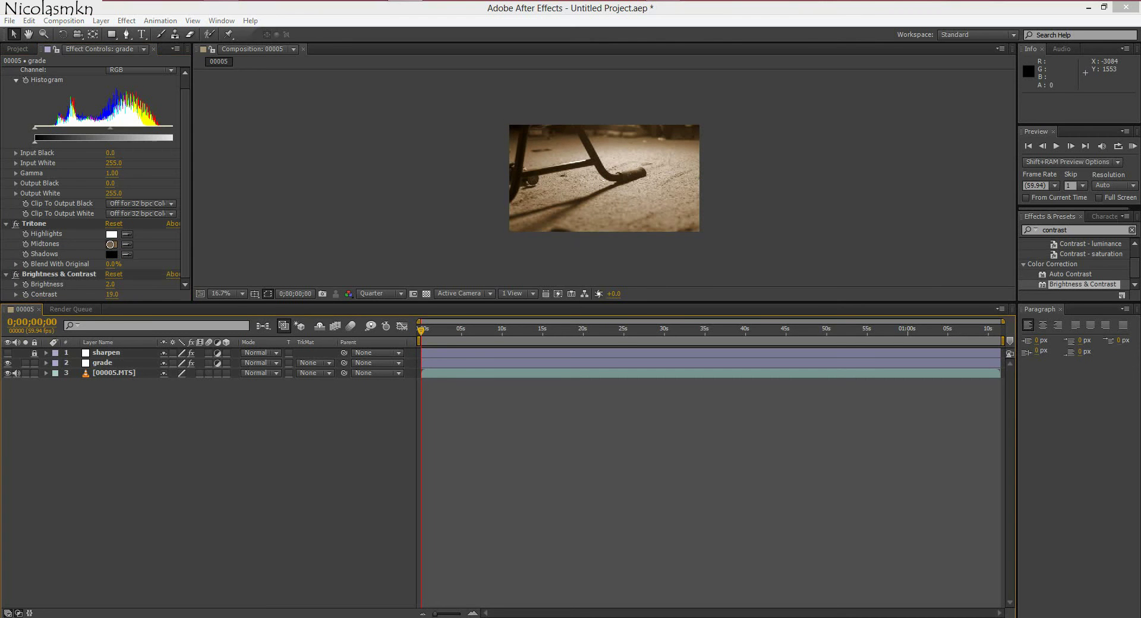
Enter a teal hex value for the Tritone Midtones colour
{"action": "left_click", "coordinate": [111, 244]}
{"action": "left_click", "coordinate": [220, 255]}
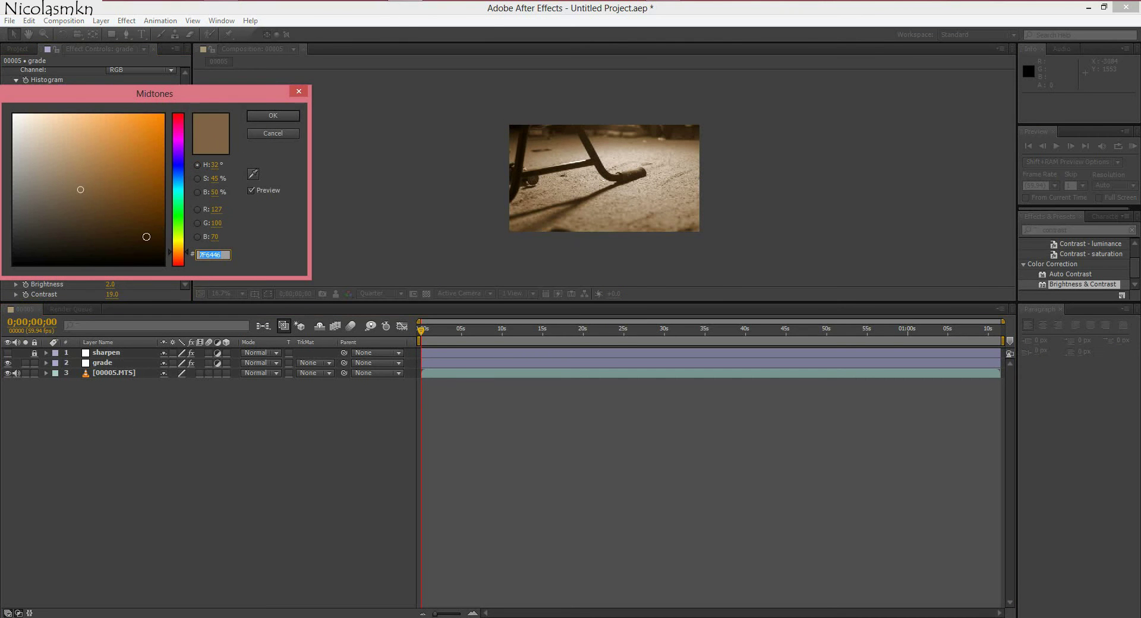
{"action": "type", "text": "03"}
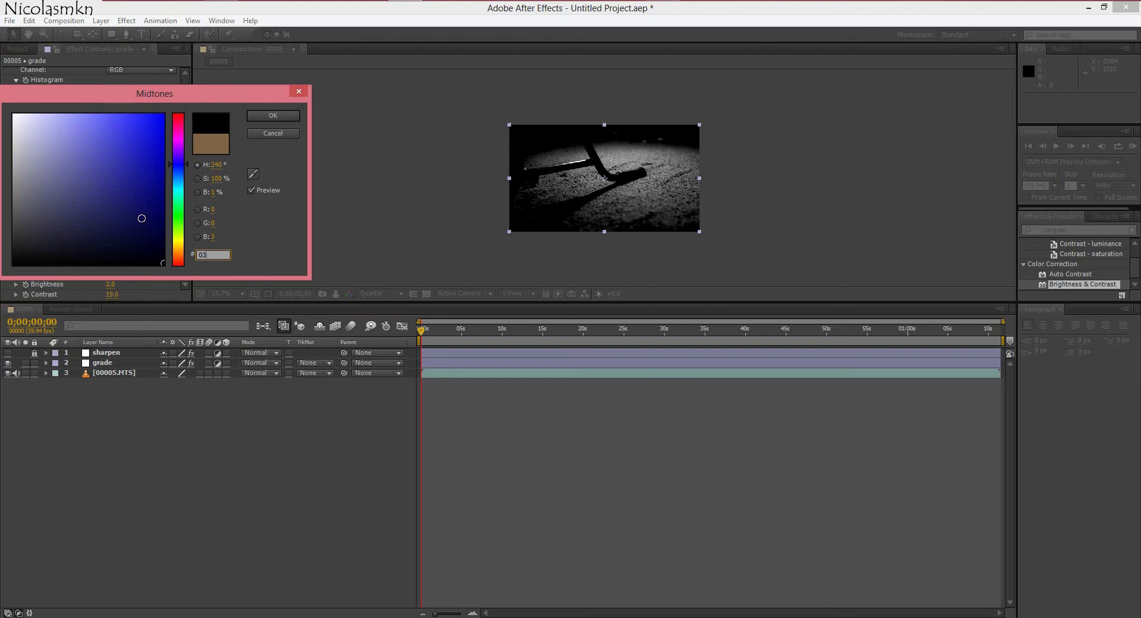
{"action": "type", "text": "7"}
{"action": "key", "text": "BackSpace"}
{"action": "key", "text": "BackSpace"}
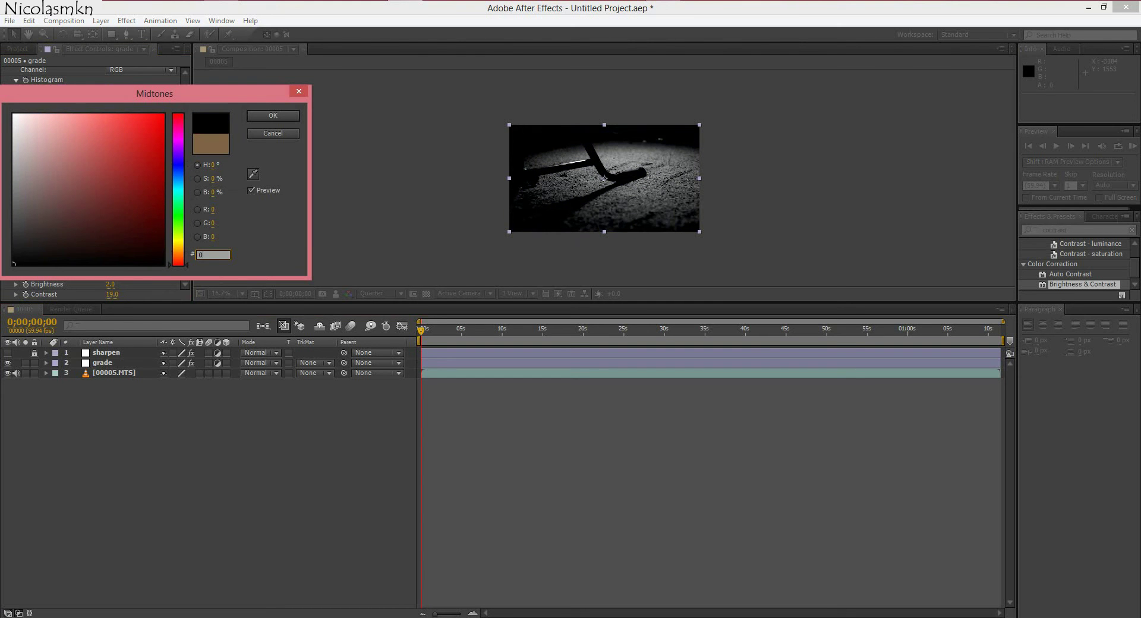
{"action": "type", "text": "37"}
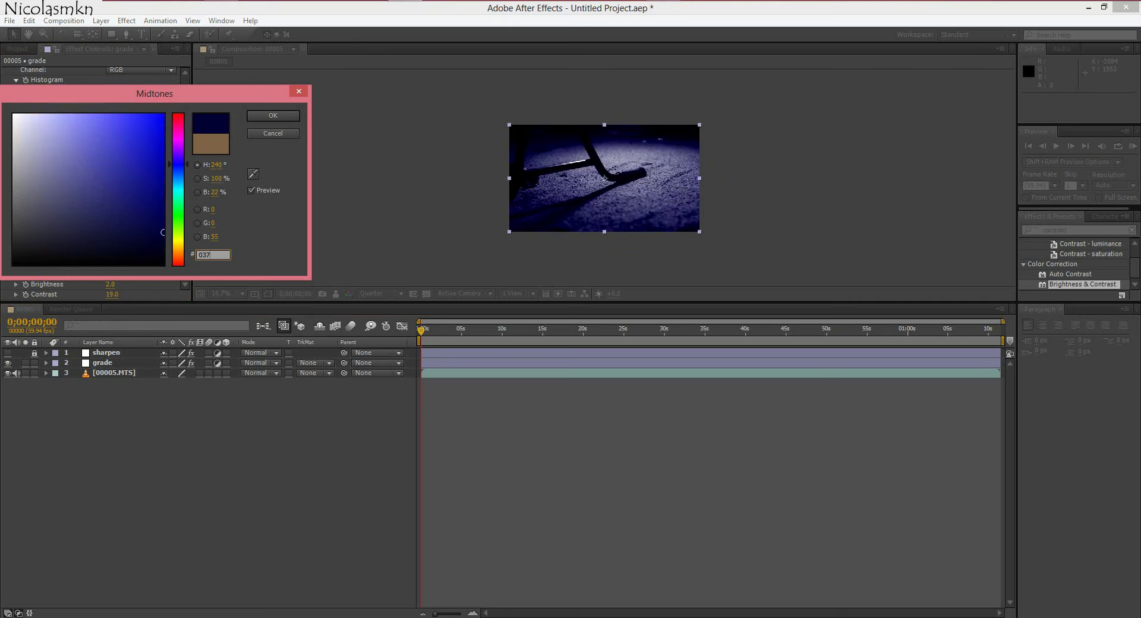
{"action": "type", "text": "571"}
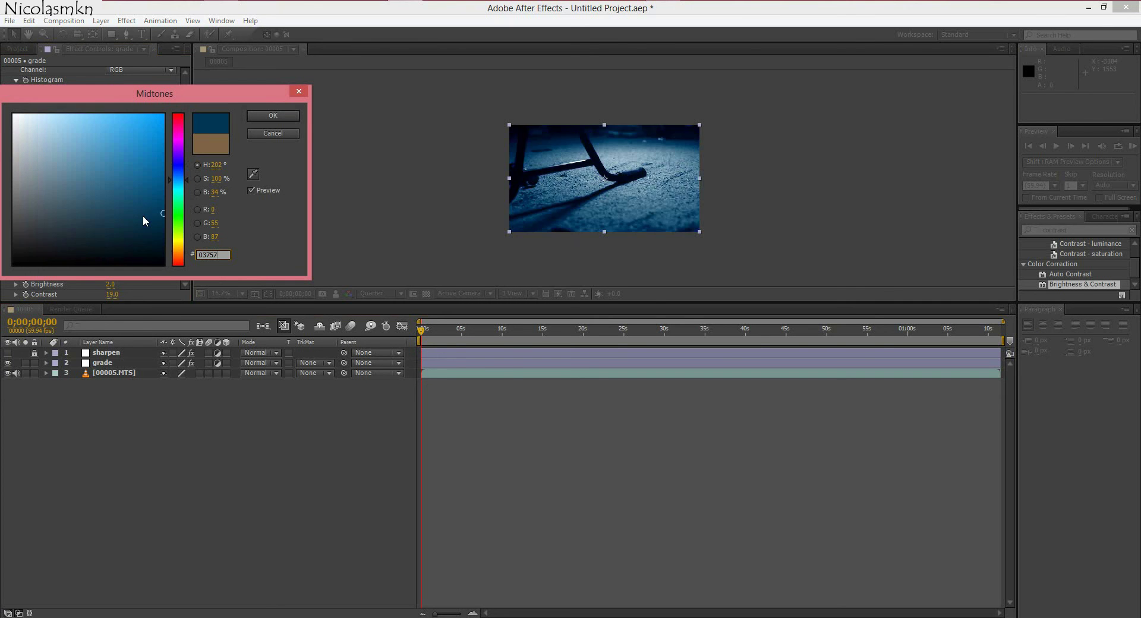
Apply the teal midtone, set Blend With Original to 34%, and give Levels Input Black 24, Gamma 1.1
{"action": "left_click", "coordinate": [272, 116]}
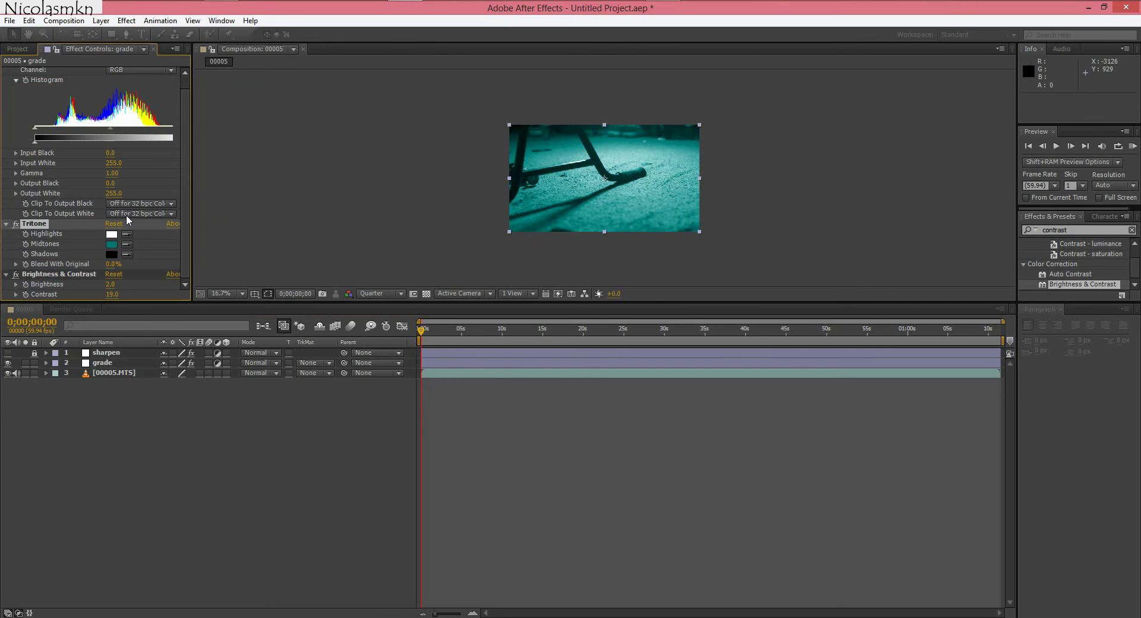
{"action": "left_click", "coordinate": [109, 265]}
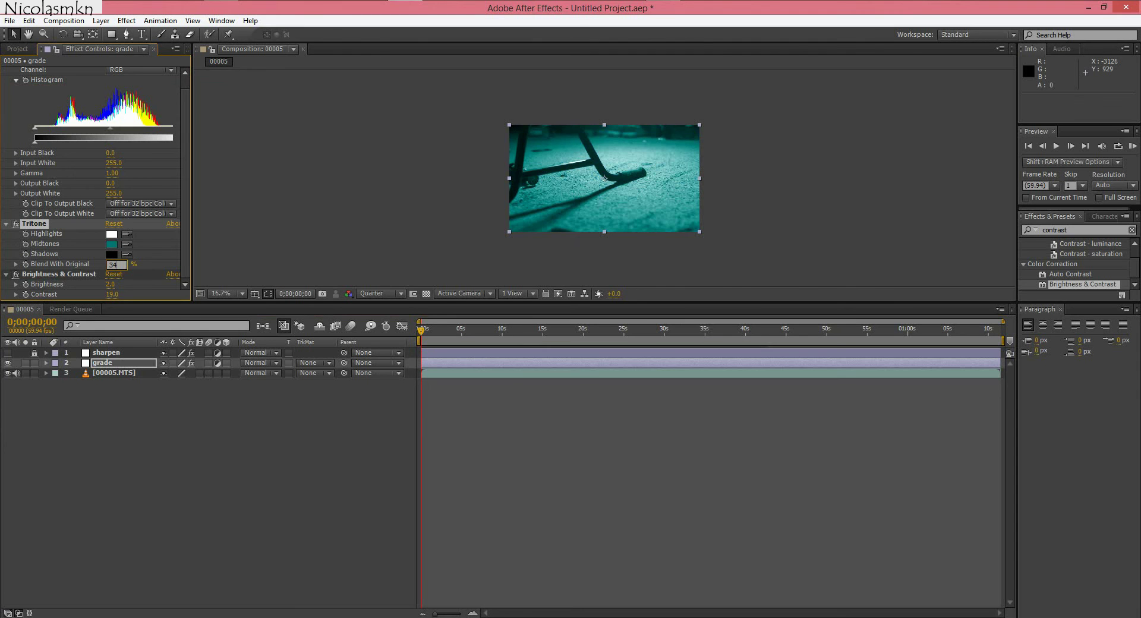
{"action": "left_click", "coordinate": [108, 154]}
{"action": "type", "text": "24"}
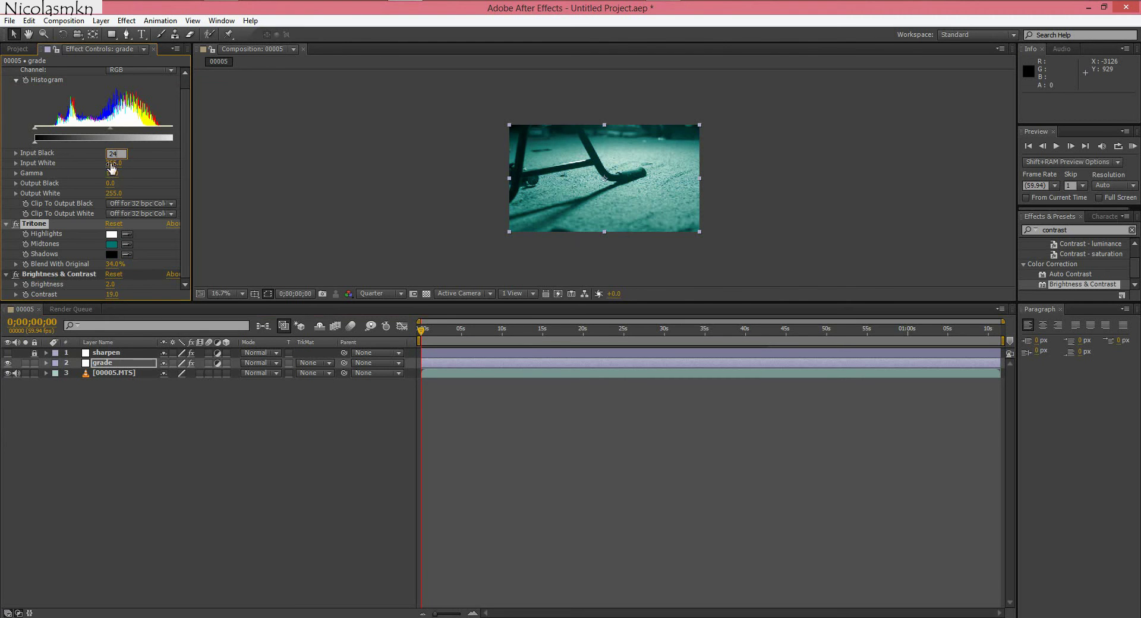
{"action": "left_click", "coordinate": [112, 173]}
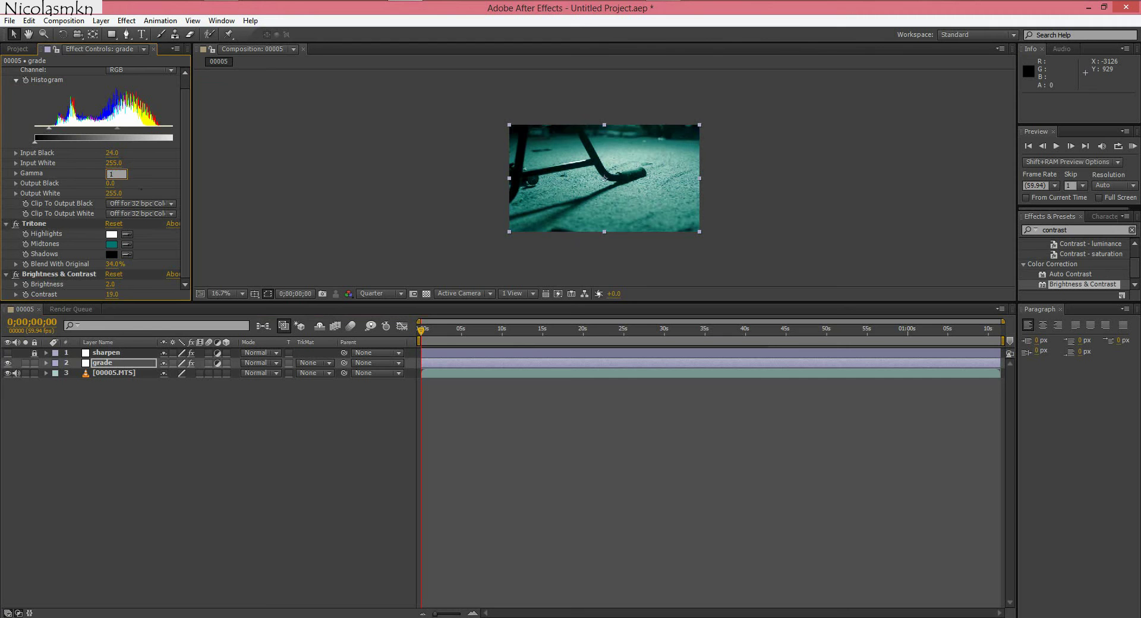
{"action": "type", "text": "1.1"}
{"action": "left_click", "coordinate": [140, 424]}
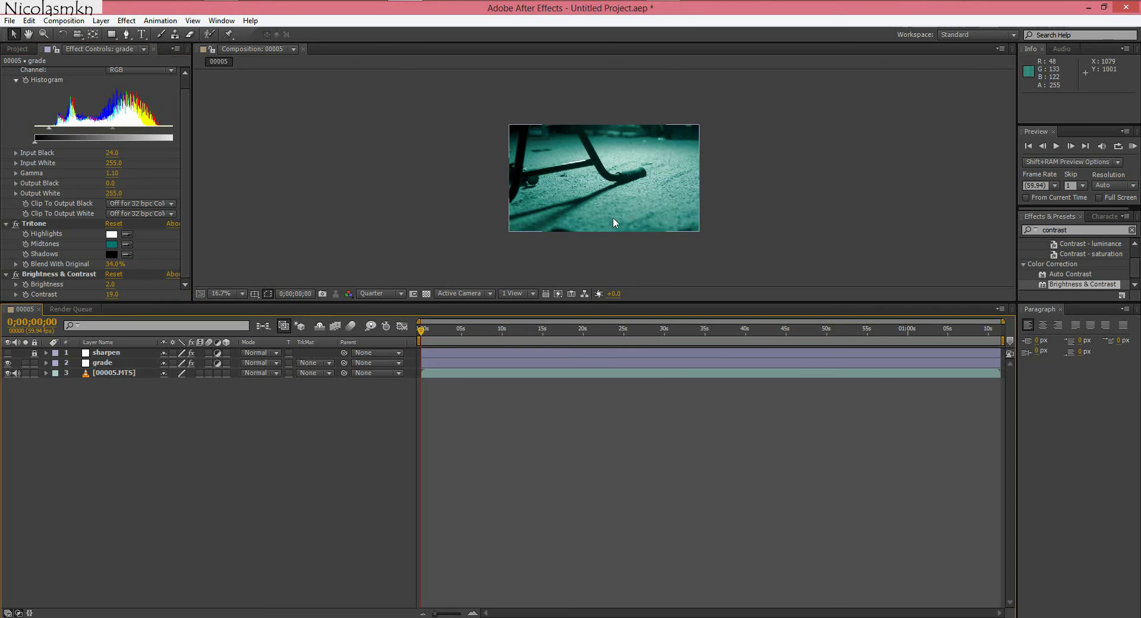
Zoom the viewer to 33.3%, dismiss the alert, and show only the grade layer's Opacity
{"action": "key", "text": "period"}
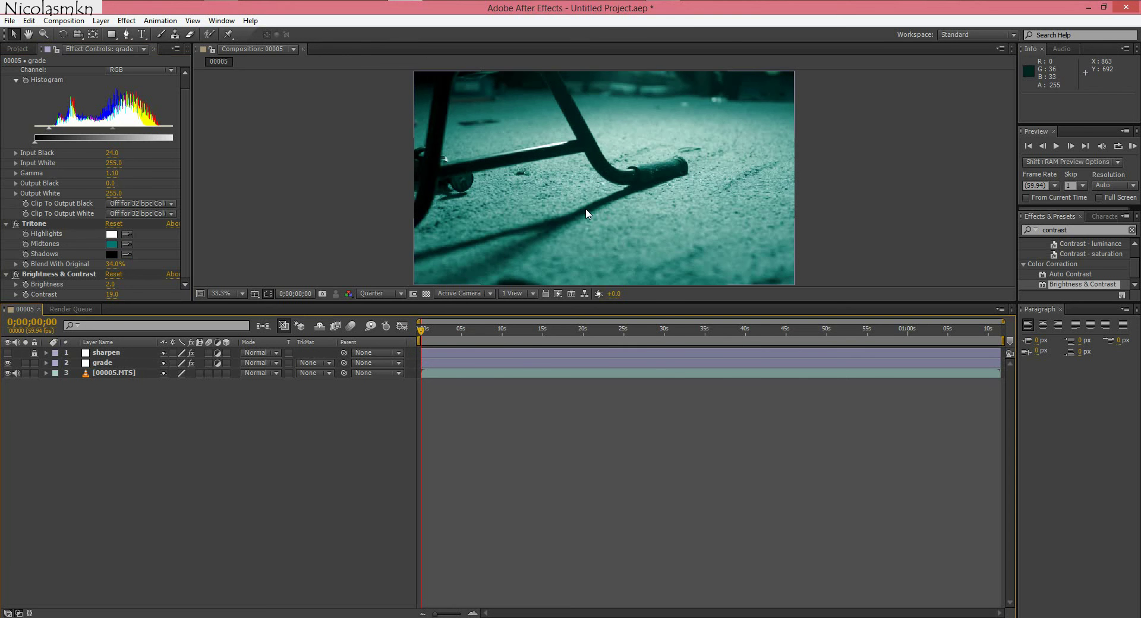
{"action": "left_click", "coordinate": [649, 352]}
{"action": "left_click", "coordinate": [436, 366]}
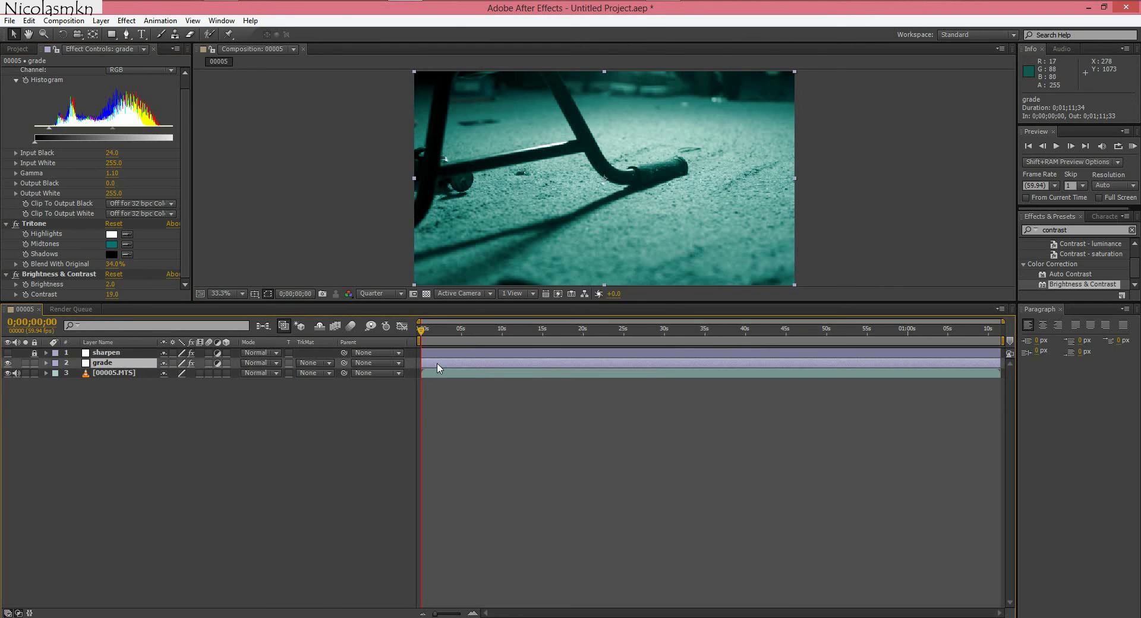
{"action": "key", "text": "t"}
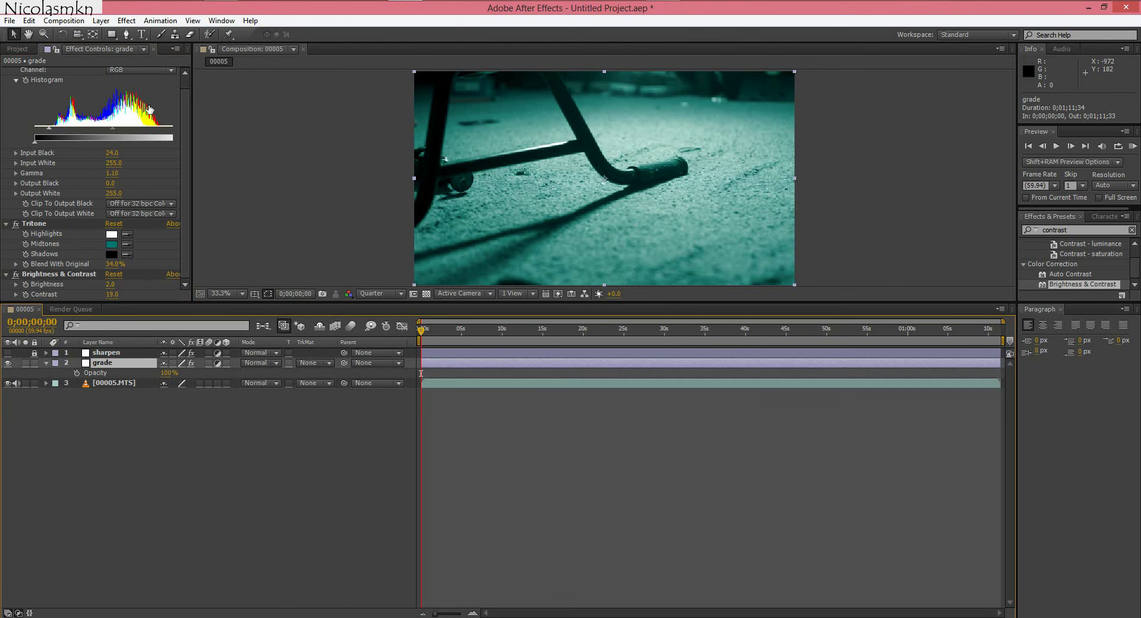
Show rulers and place a vertical guide at 960, the frame's horizontal centre
{"action": "key", "text": "ctrl+r"}
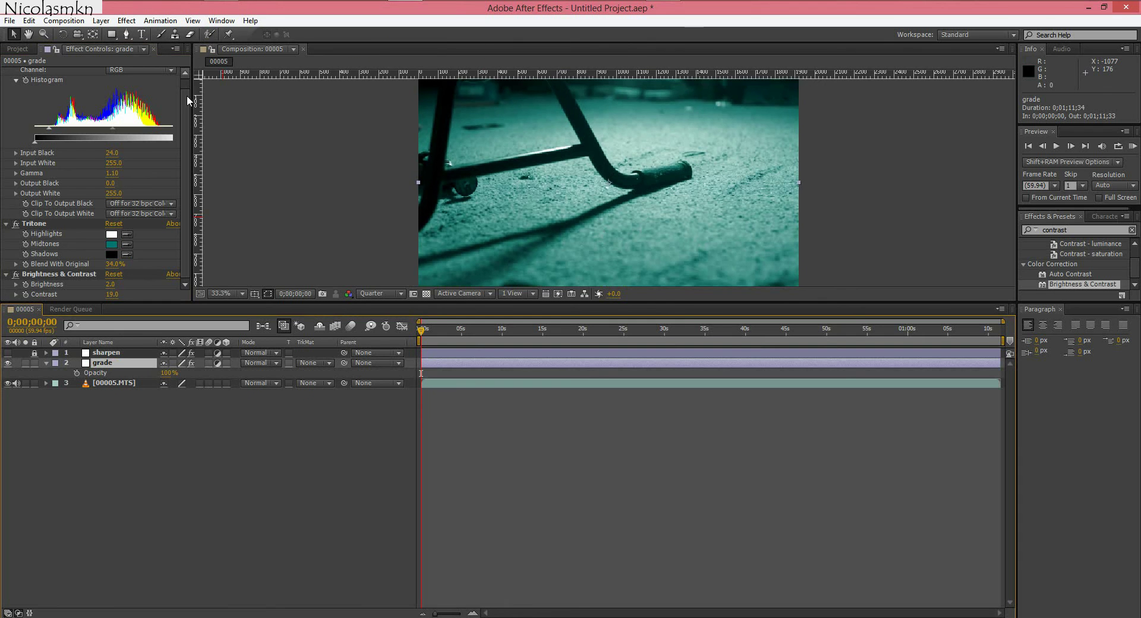
{"action": "left_click_drag", "start_coordinate": [201, 126], "coordinate": [605, 182]}
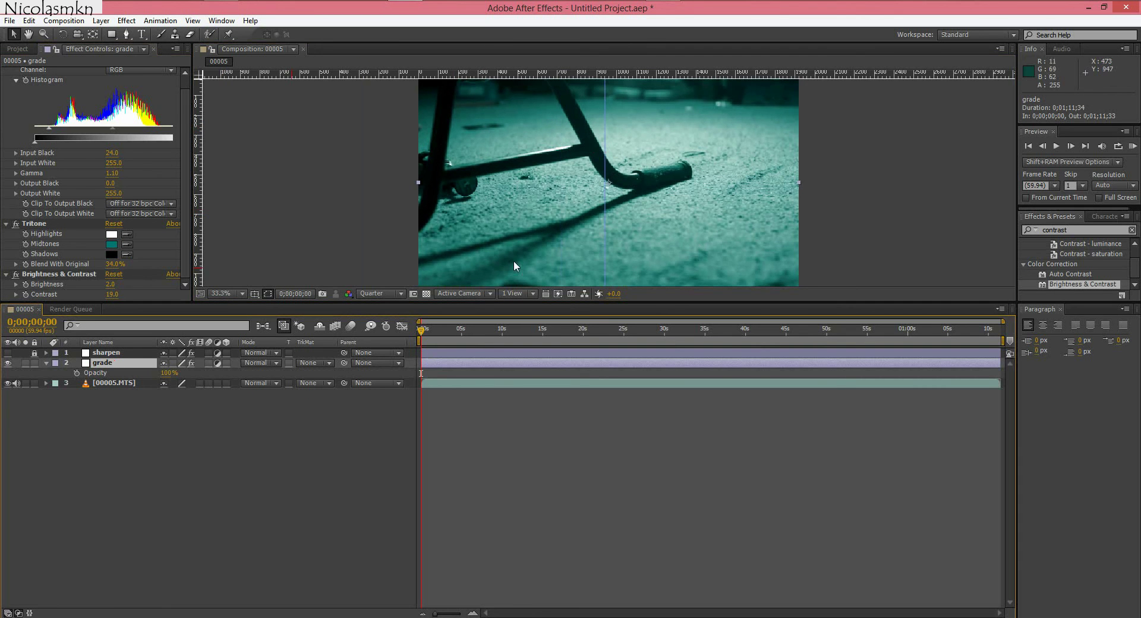
{"action": "key", "text": "comma"}
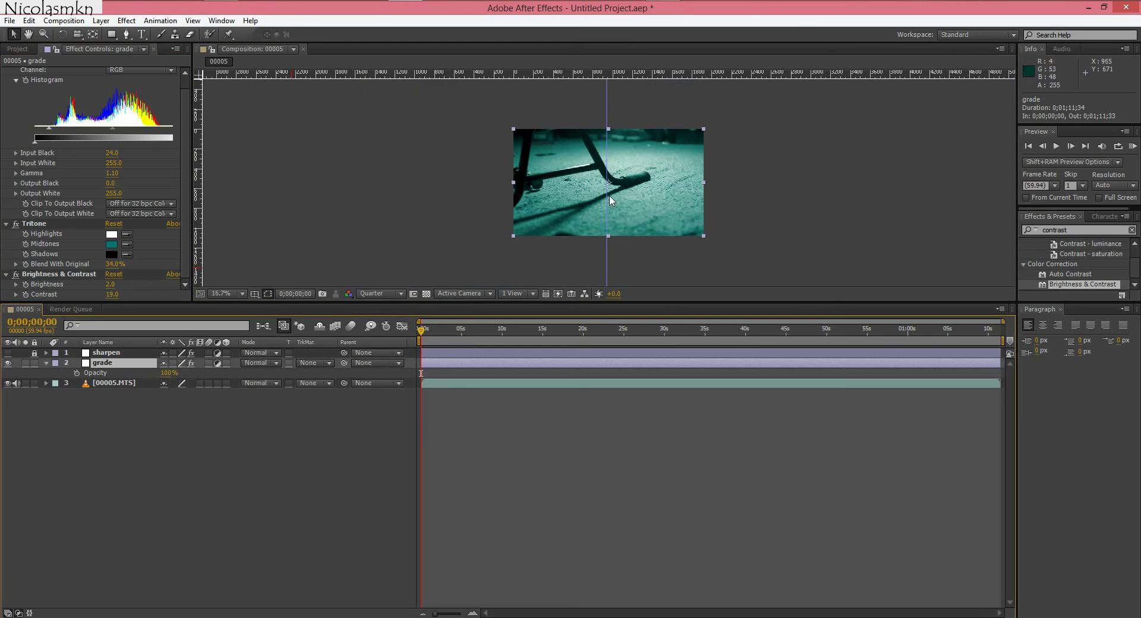
{"action": "left_click_drag", "start_coordinate": [605, 118], "coordinate": [608, 118]}
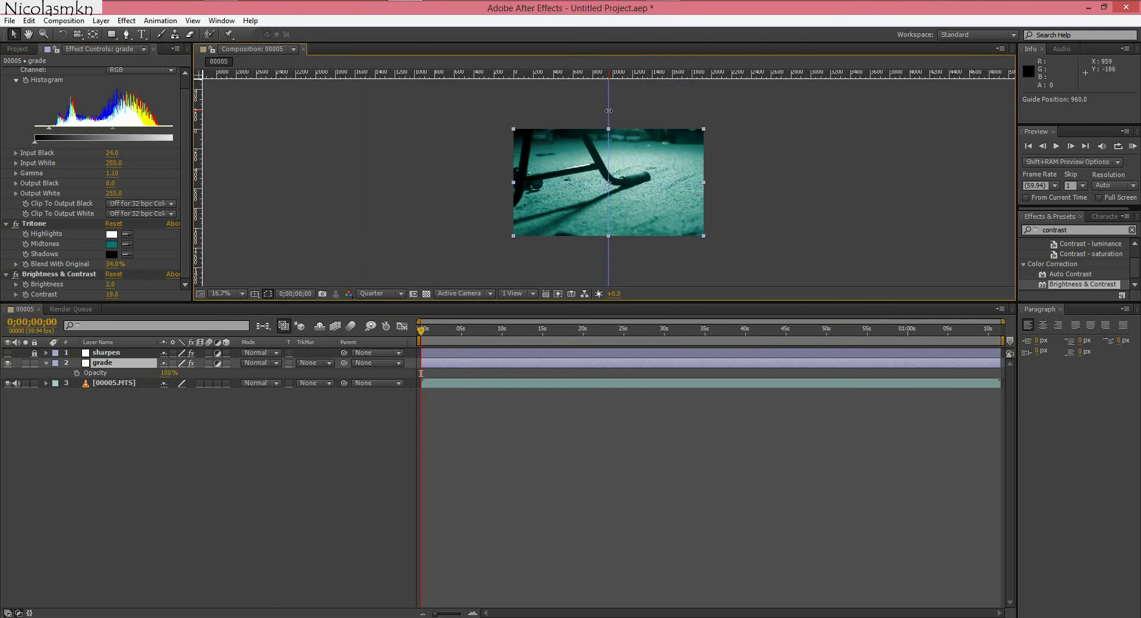
{"action": "key", "text": "period"}
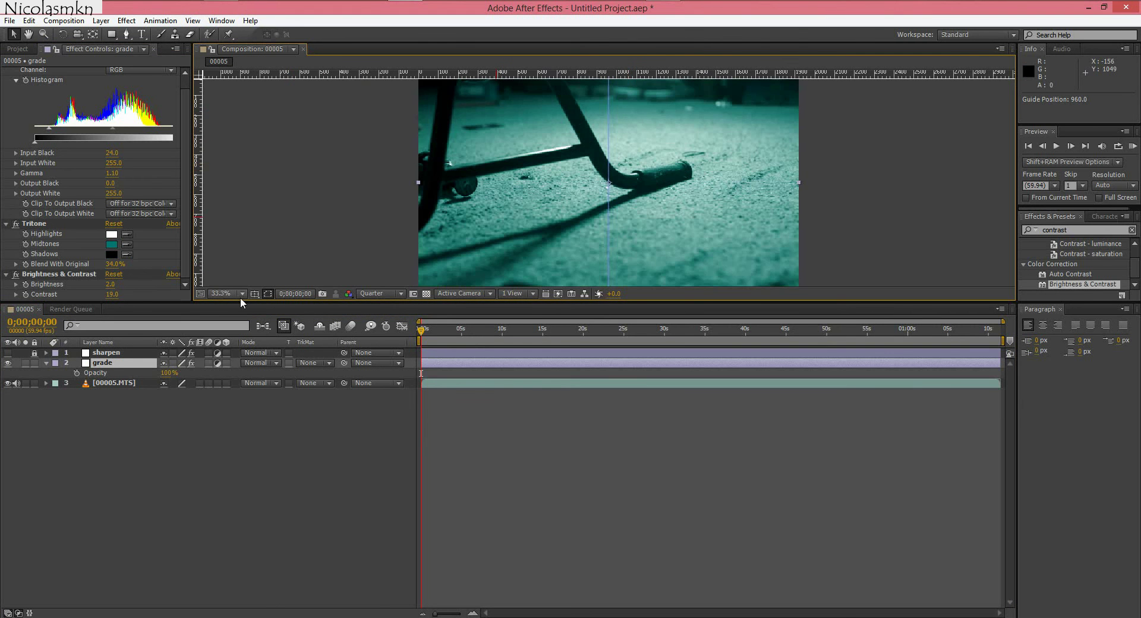
Enlarge the composition viewer and fit the composition to it
{"action": "left_click_drag", "start_coordinate": [324, 300], "coordinate": [324, 444]}
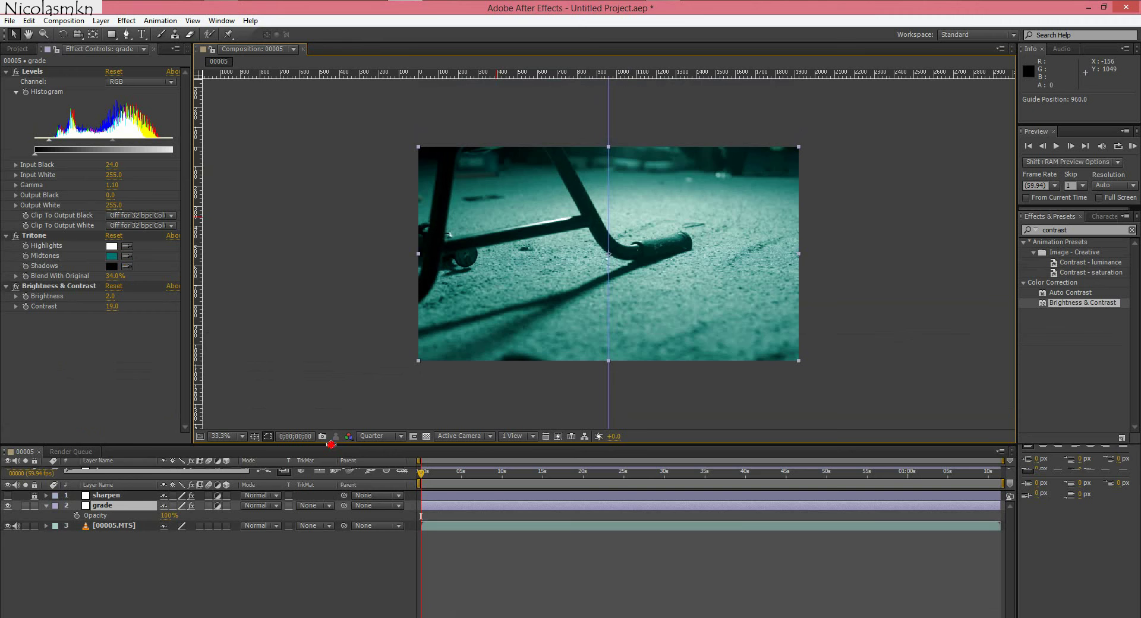
{"action": "left_click", "coordinate": [226, 436]}
{"action": "left_click", "coordinate": [246, 235]}
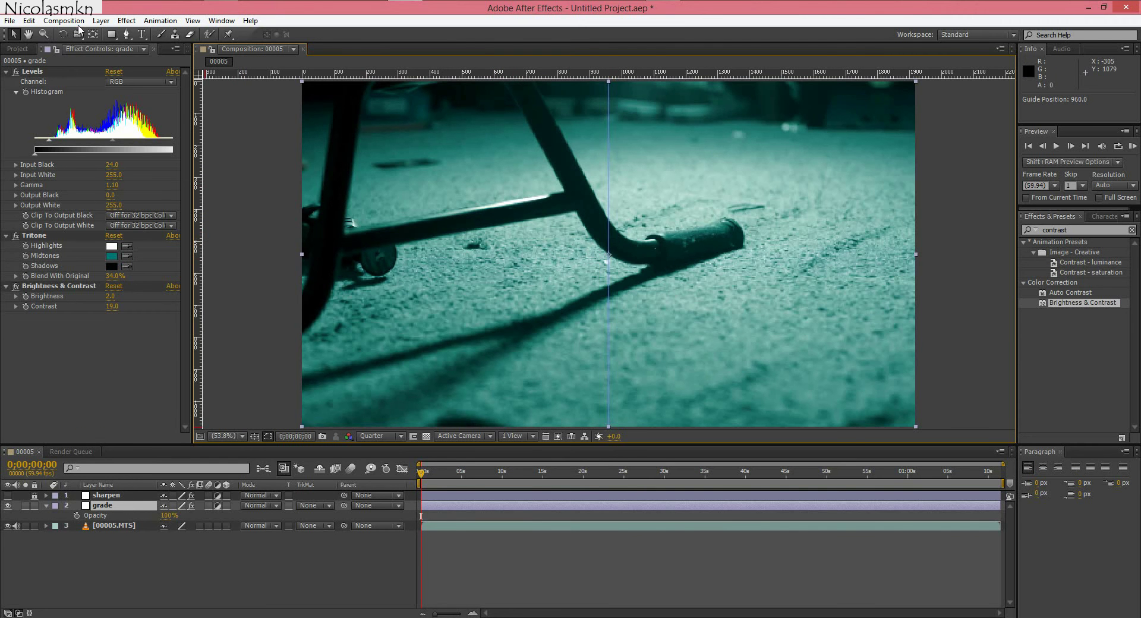
{"action": "left_click", "coordinate": [111, 36]}
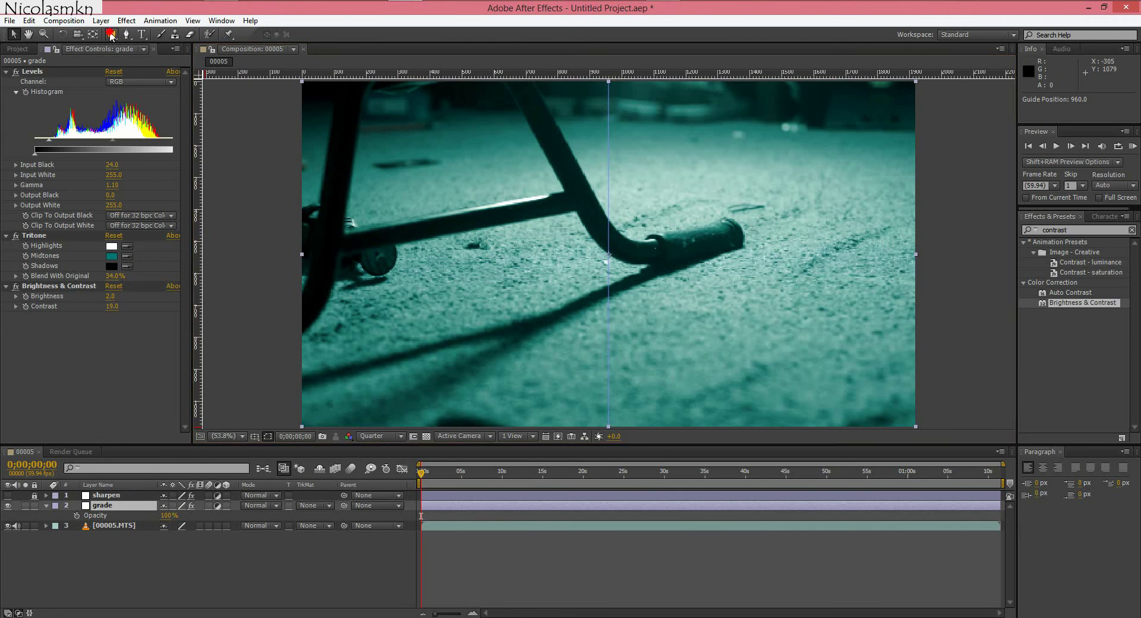
Draw two rectangular masks on the grade layer, one on each side of the centre guide
{"action": "left_click_drag", "start_coordinate": [265, 78], "coordinate": [210, 186]}
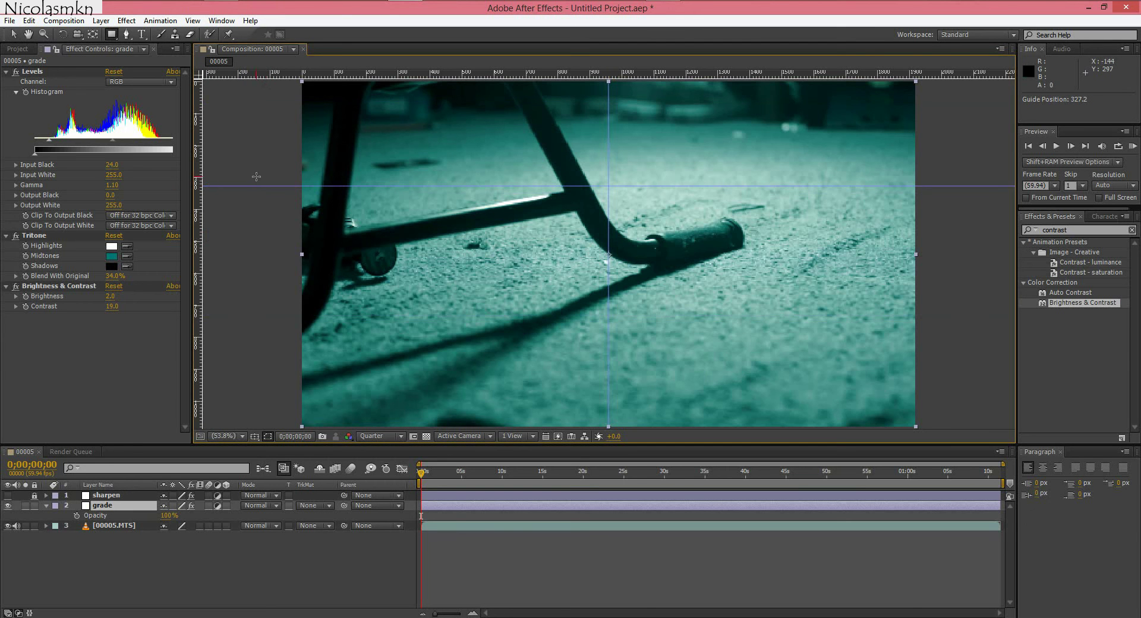
{"action": "key", "text": "ctrl+z"}
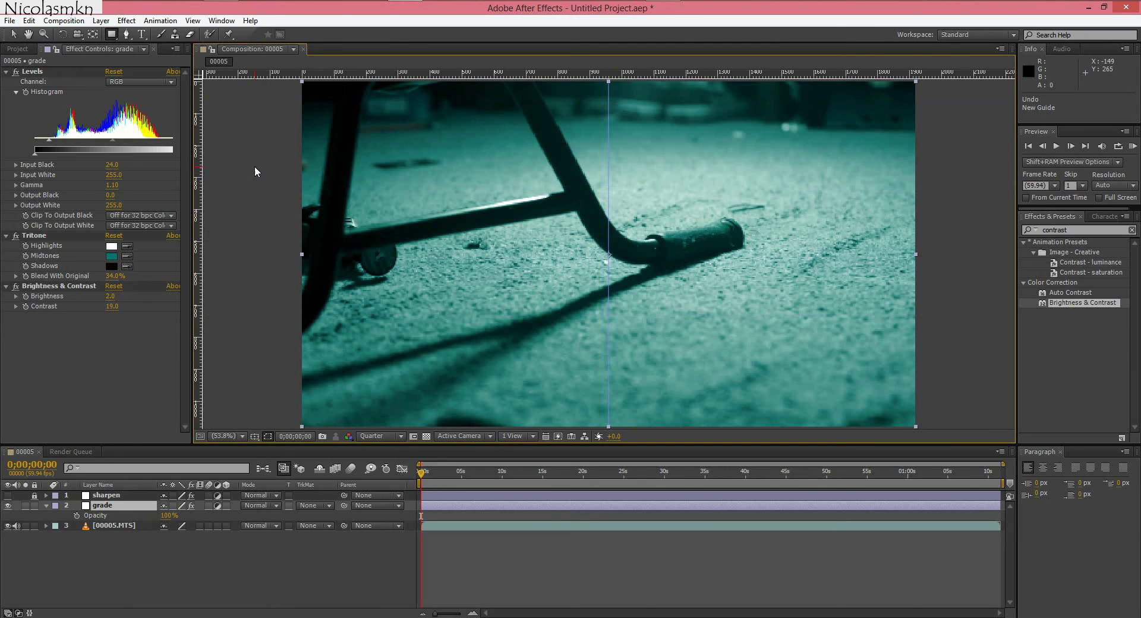
{"action": "key", "text": "ctrl+r"}
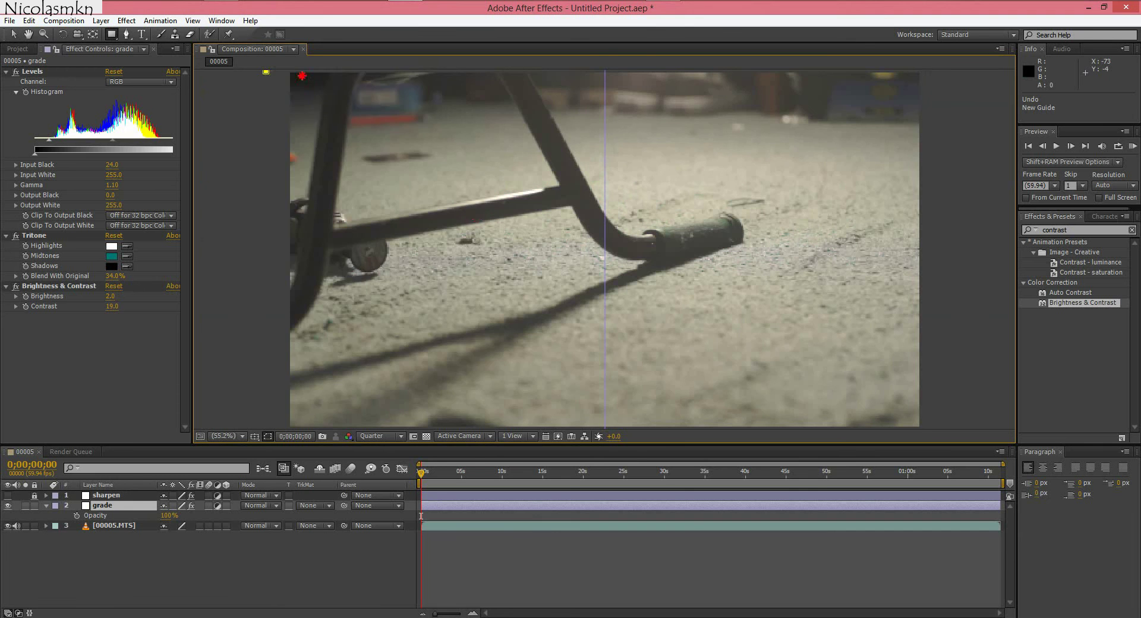
{"action": "left_click_drag", "start_coordinate": [265, 72], "coordinate": [605, 454]}
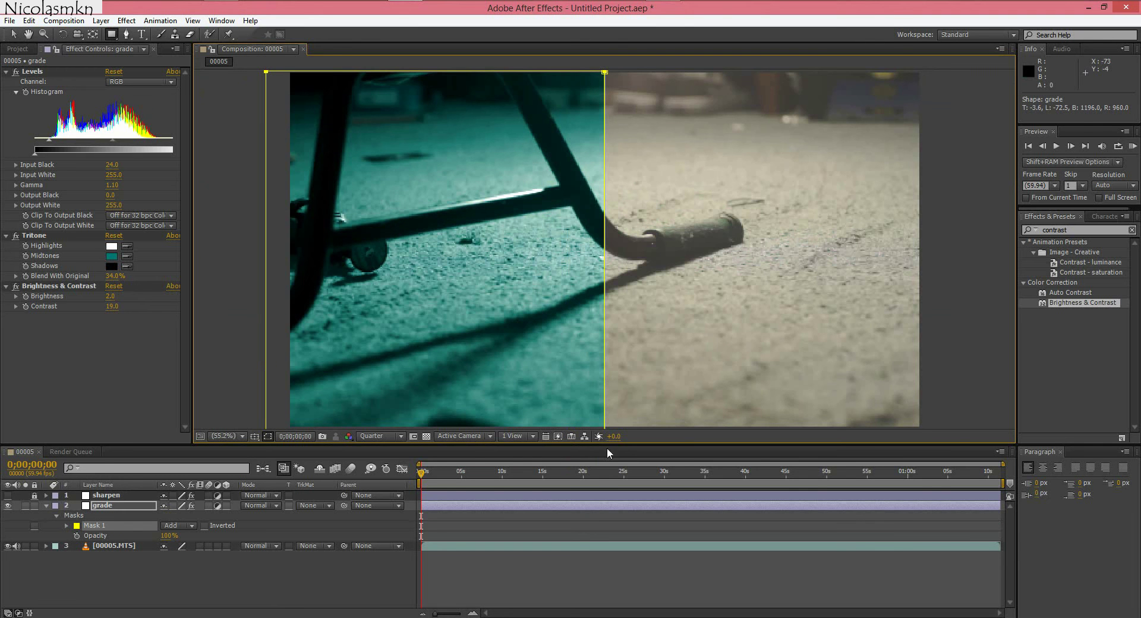
{"action": "left_click_drag", "start_coordinate": [933, 72], "coordinate": [612, 518]}
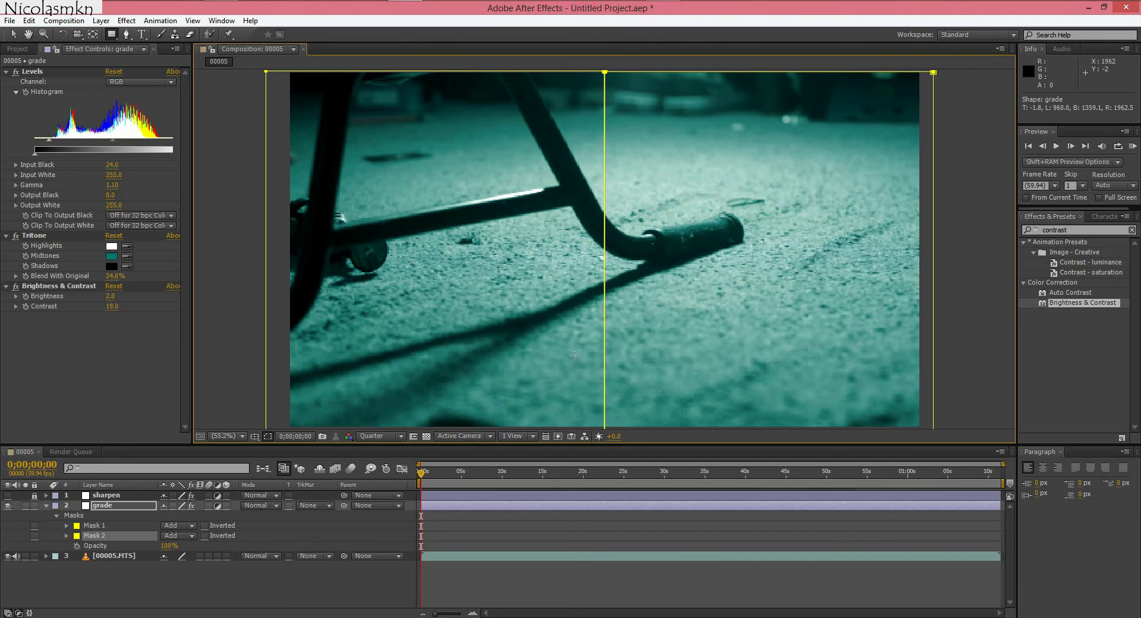
{"action": "left_click", "coordinate": [73, 587]}
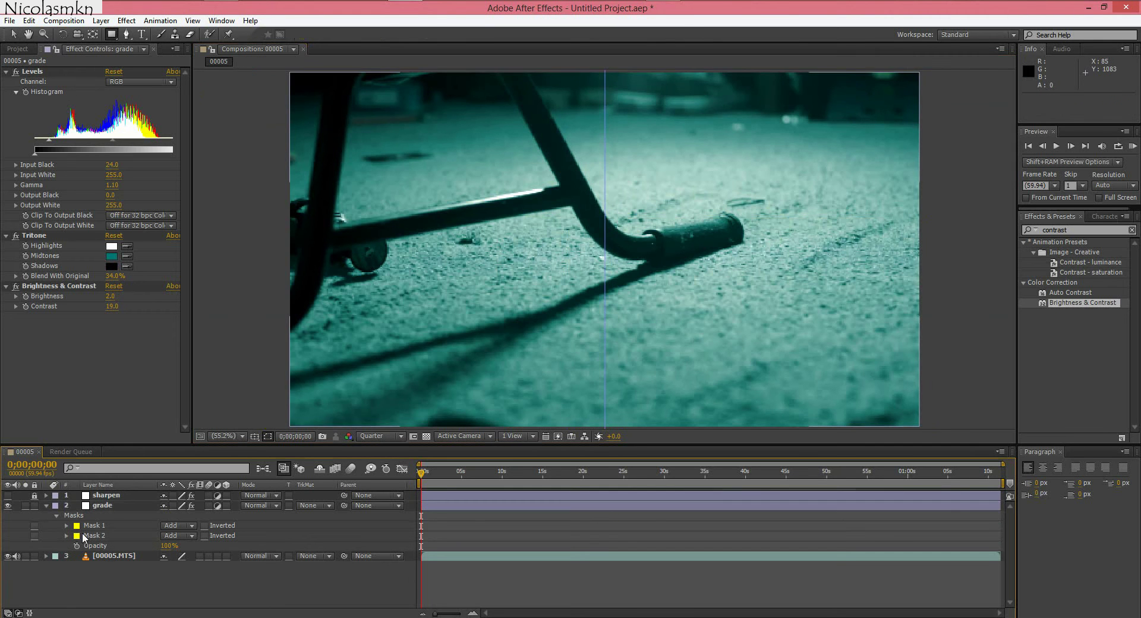
Duplicate the grade layer and delete Mask 2 from the original grade layer
{"action": "left_click", "coordinate": [113, 510]}
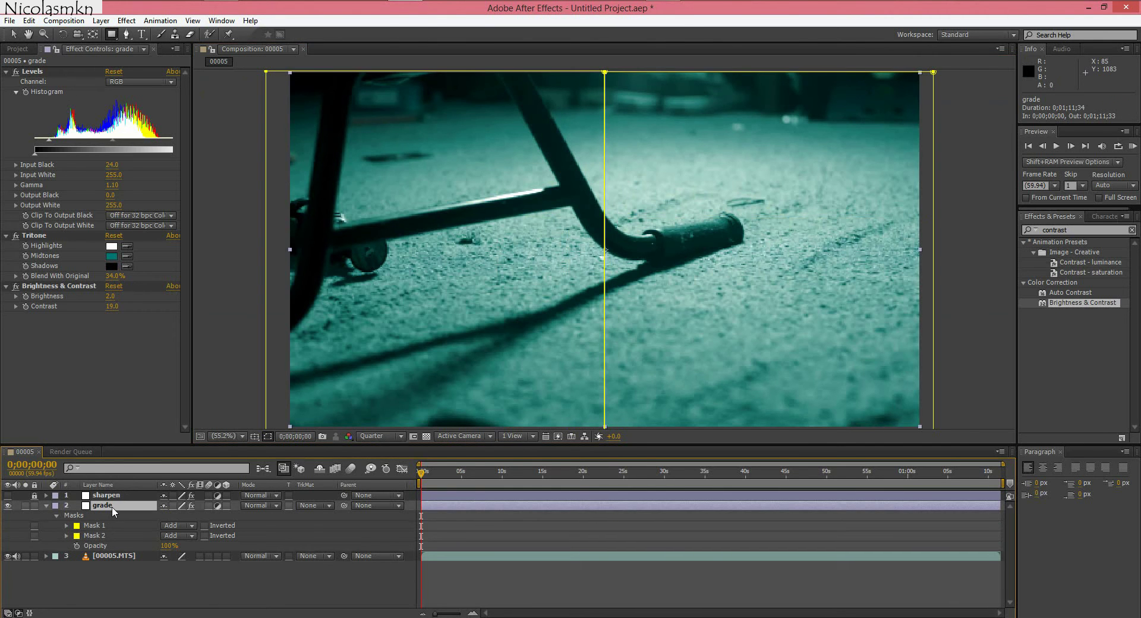
{"action": "key", "text": "ctrl+d"}
{"action": "left_click", "coordinate": [99, 546]}
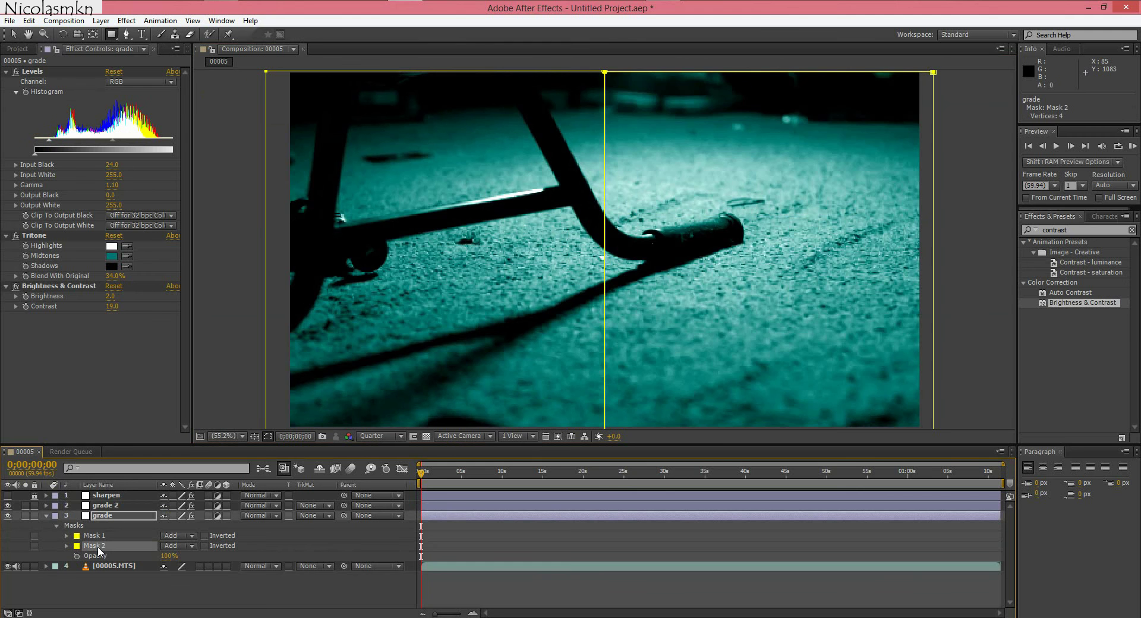
{"action": "key", "text": "Delete"}
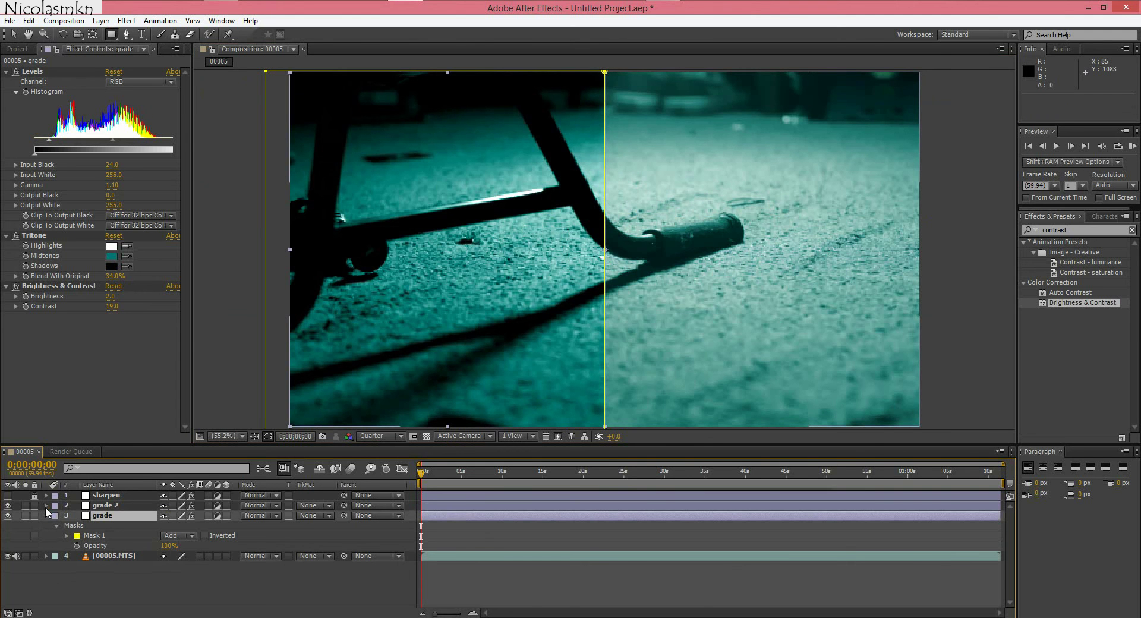
Delete Mask 1 from grade 2, then collapse both grade layers
{"action": "left_click", "coordinate": [46, 505]}
{"action": "left_click", "coordinate": [57, 515]}
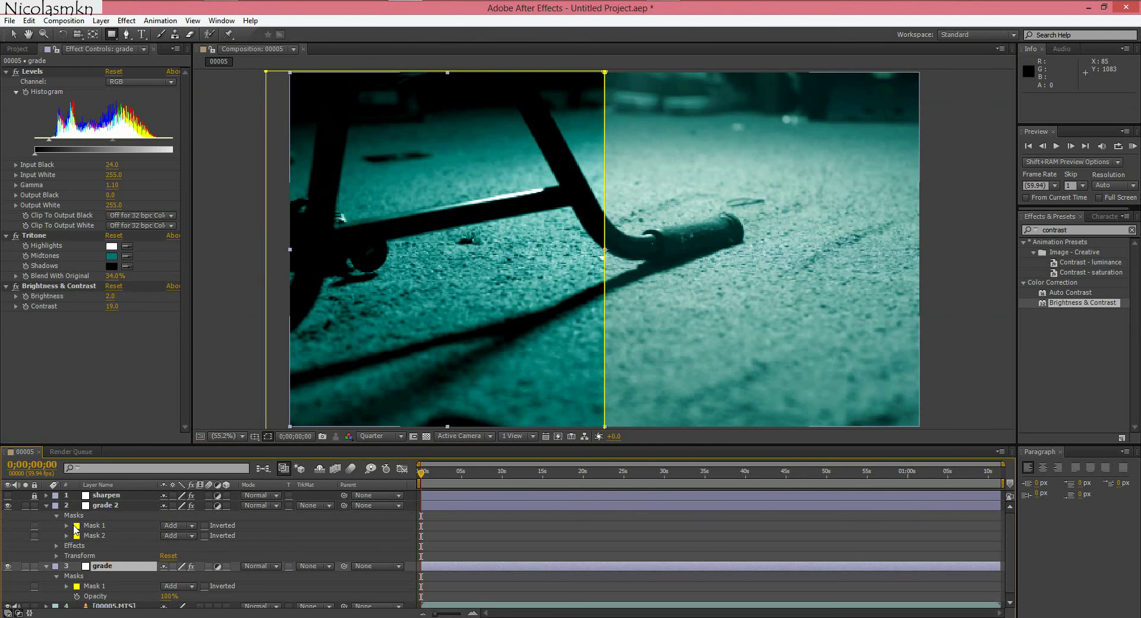
{"action": "left_click", "coordinate": [76, 526]}
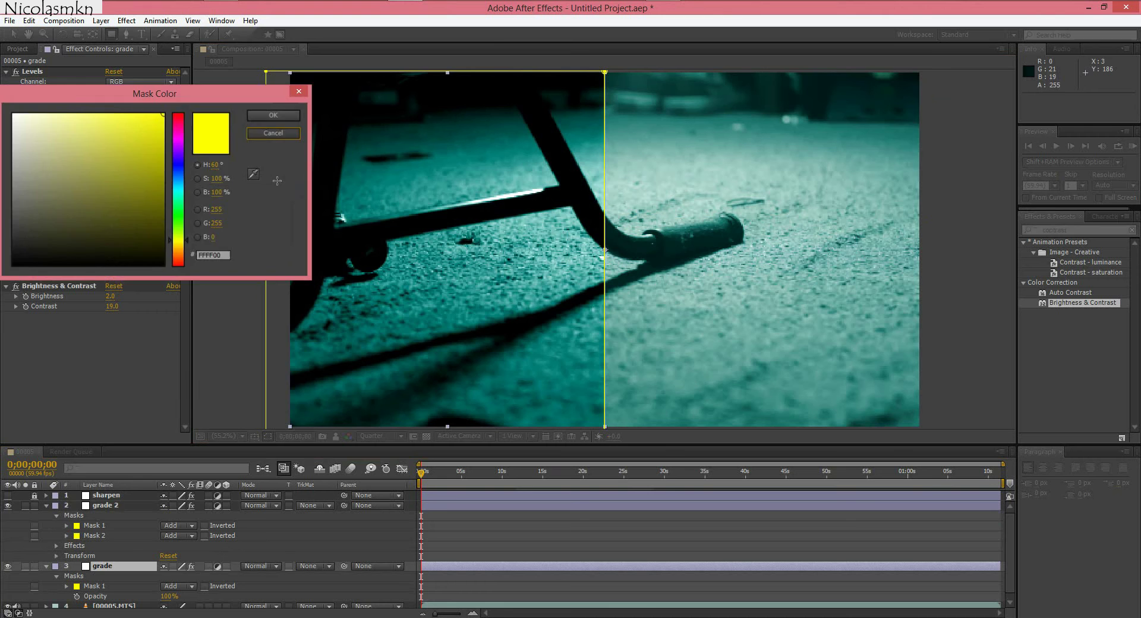
{"action": "key", "text": "Escape"}
{"action": "left_click", "coordinate": [96, 525]}
{"action": "key", "text": "Delete"}
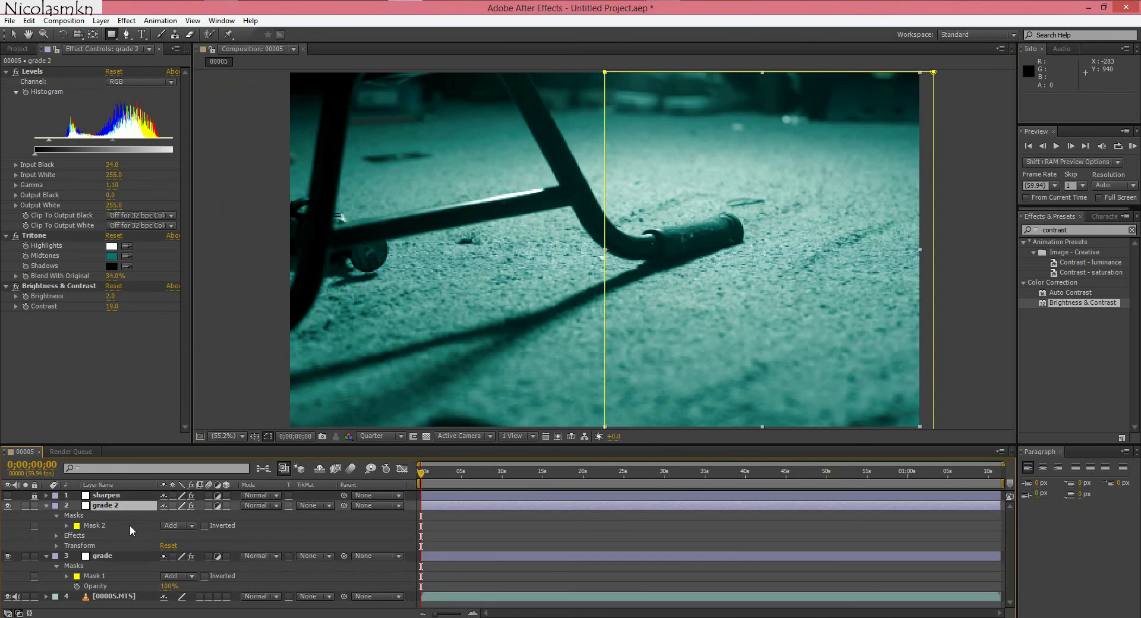
{"action": "left_click", "coordinate": [47, 506]}
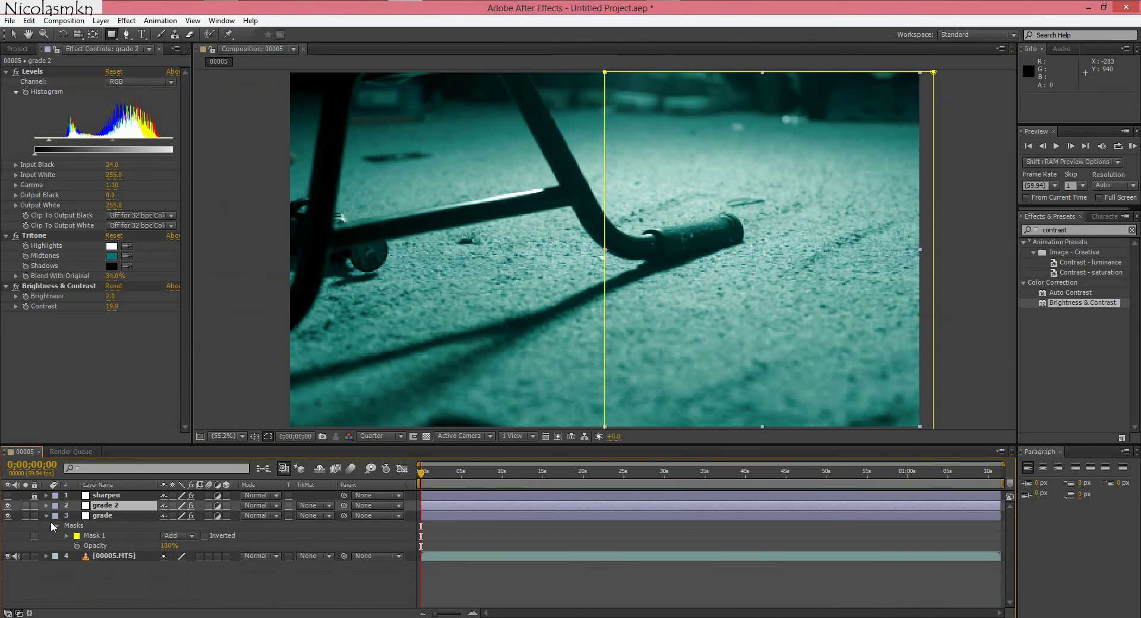
{"action": "left_click", "coordinate": [113, 517]}
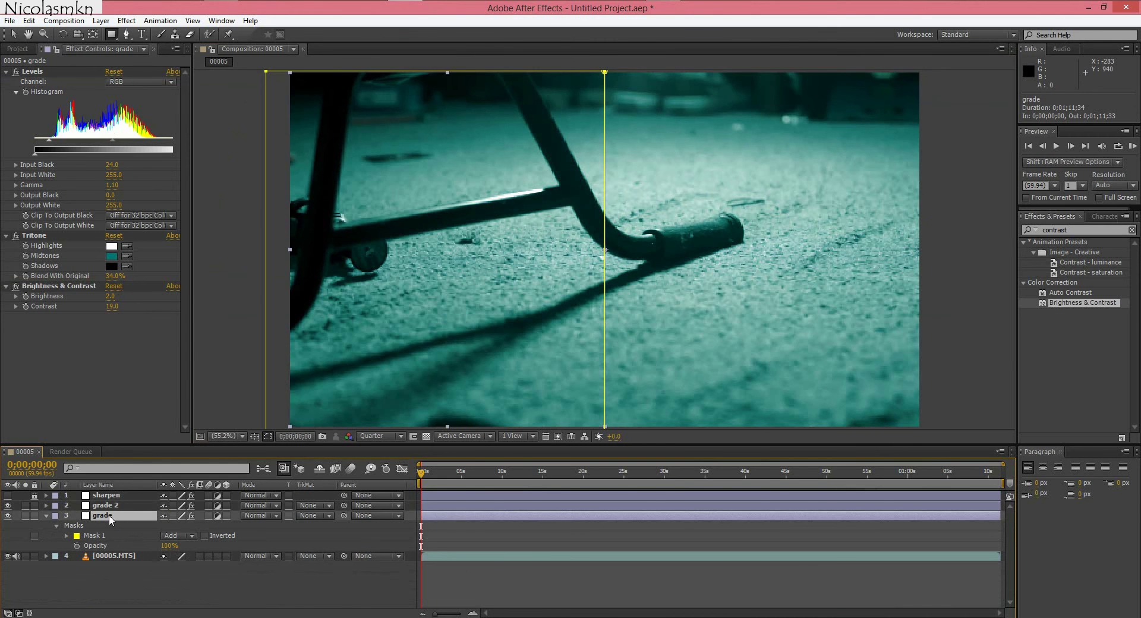
{"action": "left_click", "coordinate": [46, 516]}
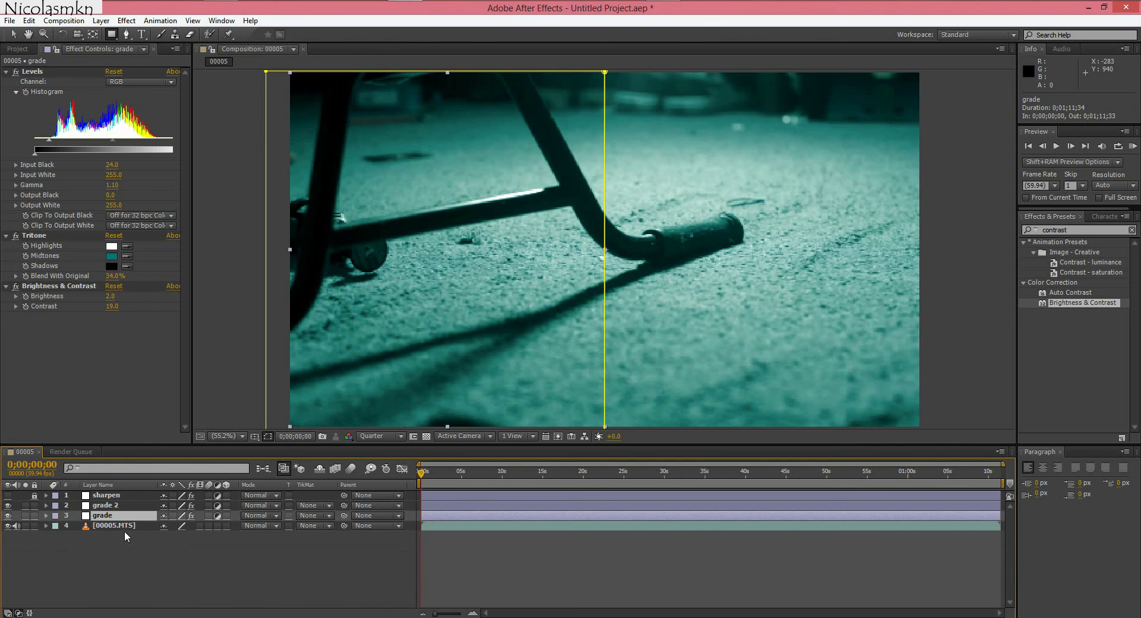
Add a 0% Opacity keyframe on the grade layer at 0;00;05;00
{"action": "key", "text": "t"}
{"action": "left_click", "coordinate": [303, 438]}
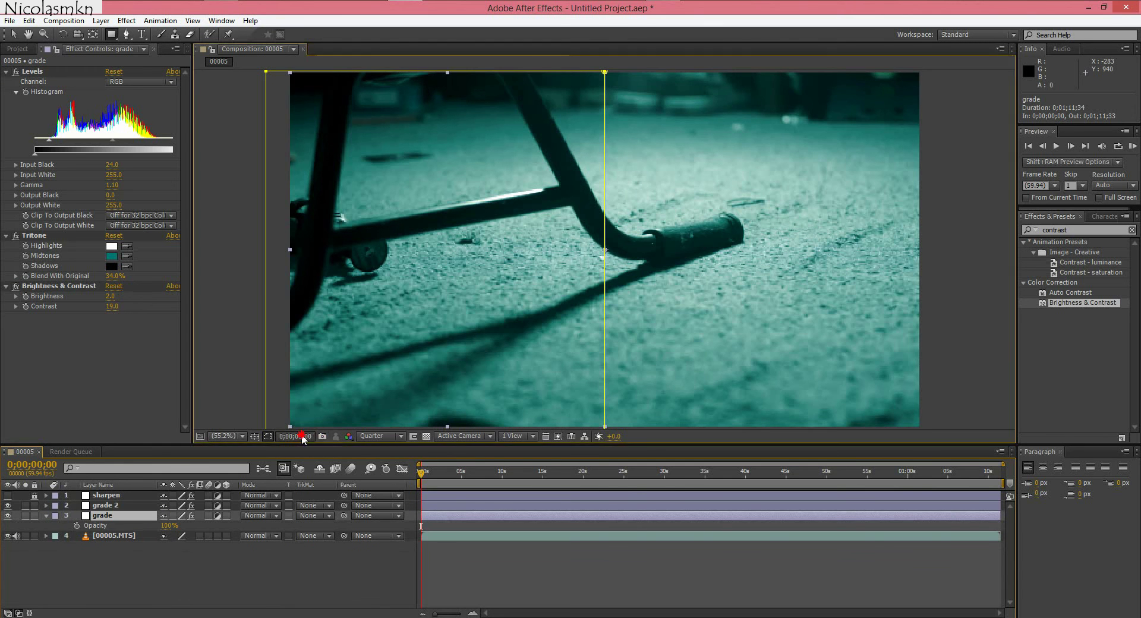
{"action": "type", "text": "5,"}
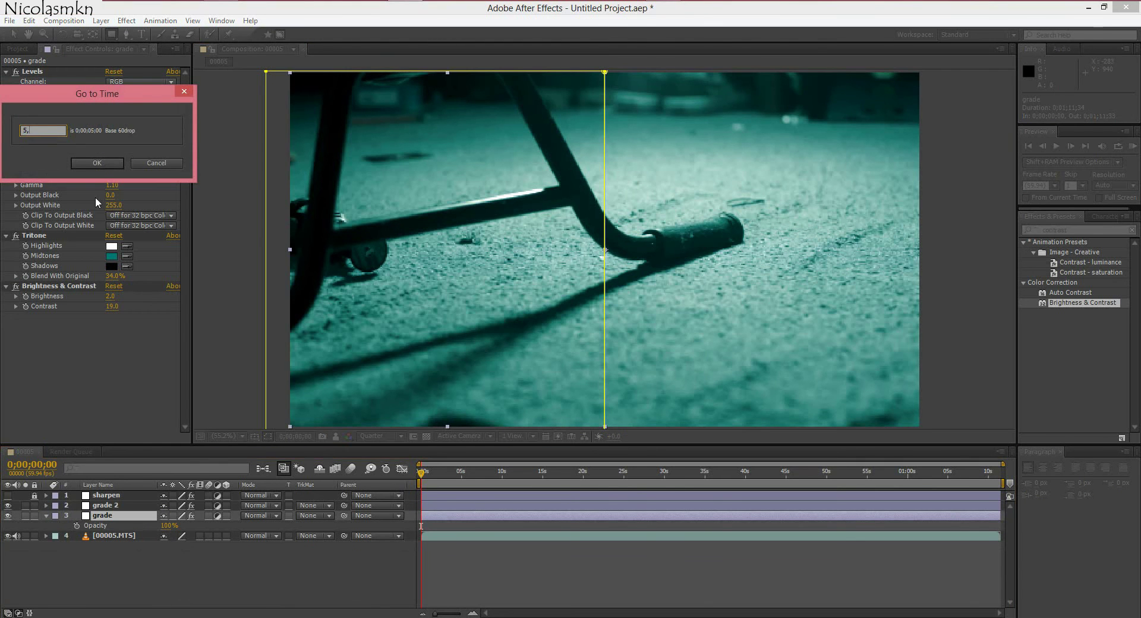
{"action": "left_click", "coordinate": [100, 166]}
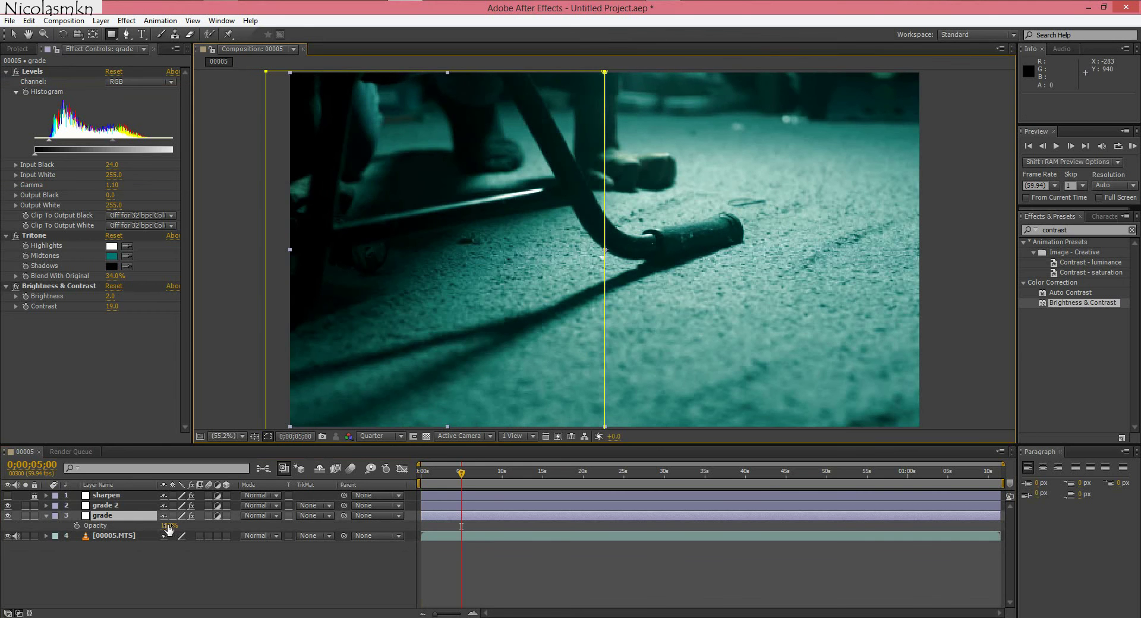
{"action": "left_click", "coordinate": [76, 525]}
{"action": "left_click", "coordinate": [169, 525]}
{"action": "type", "text": "0"}
{"action": "key", "text": "Return"}
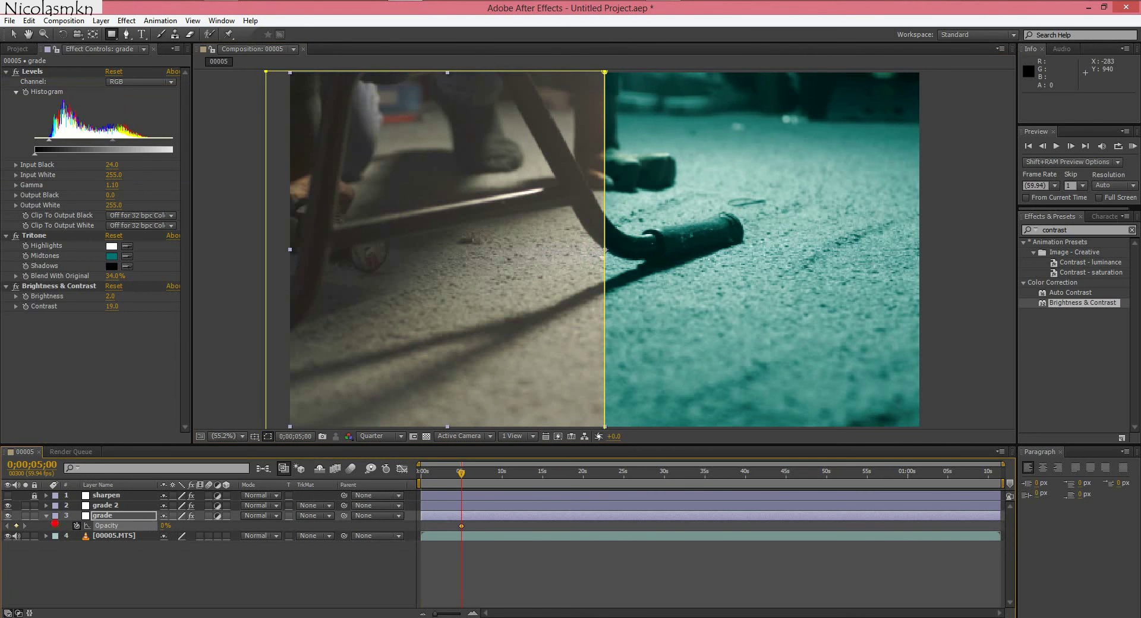
Add a 75% Opacity keyframe on the grade layer at 0;00;07;00
{"action": "left_click", "coordinate": [294, 436]}
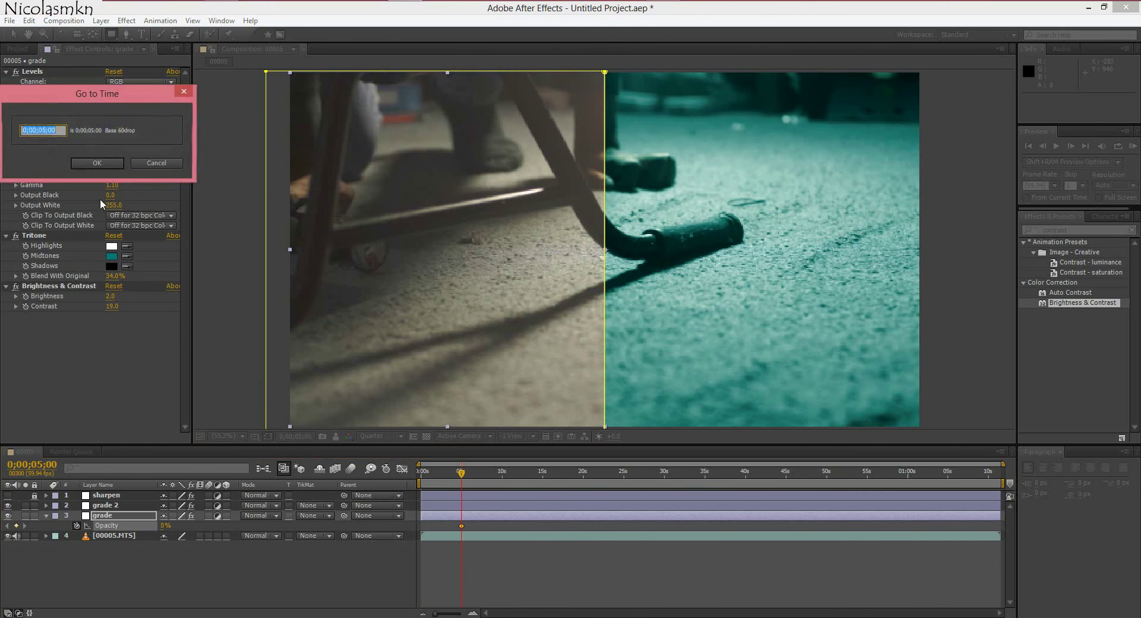
{"action": "type", "text": "700"}
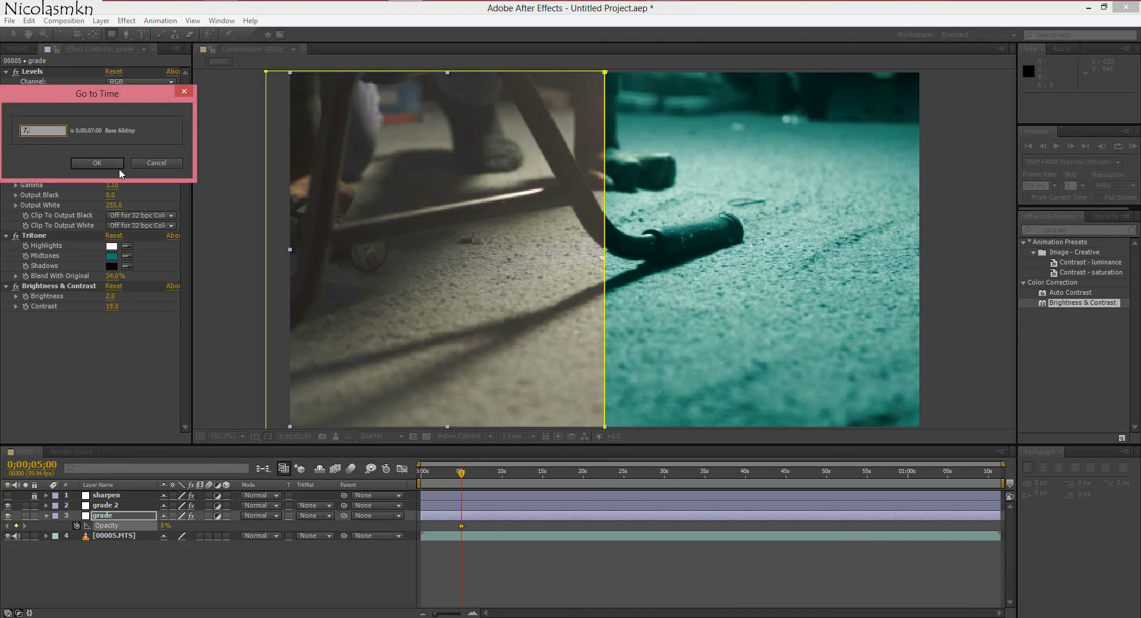
{"action": "left_click", "coordinate": [99, 166]}
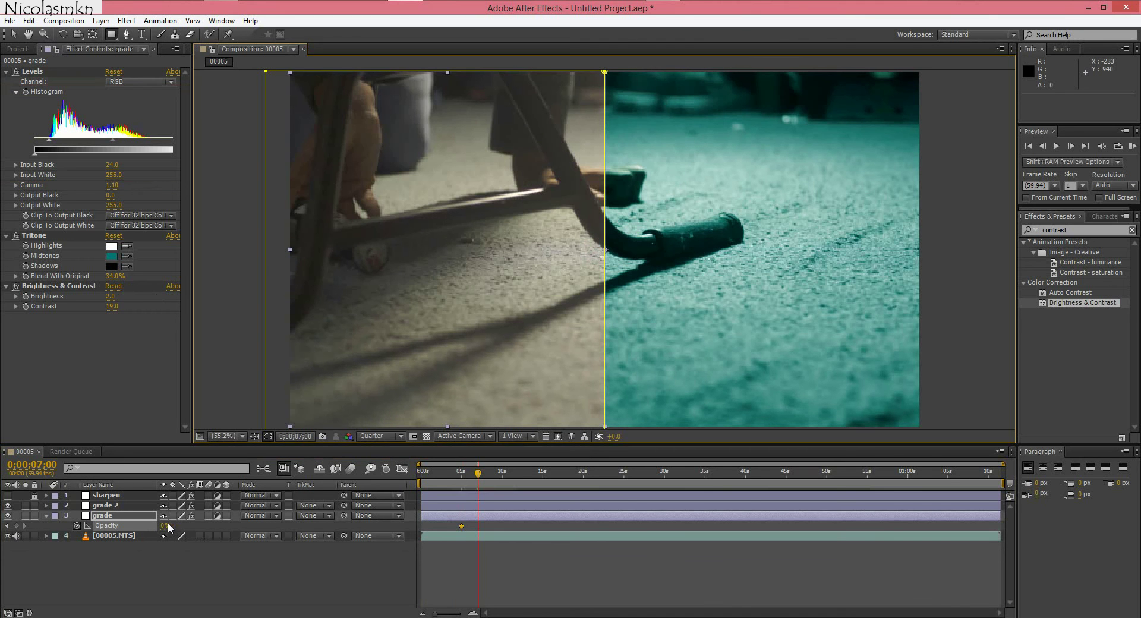
{"action": "left_click", "coordinate": [165, 526]}
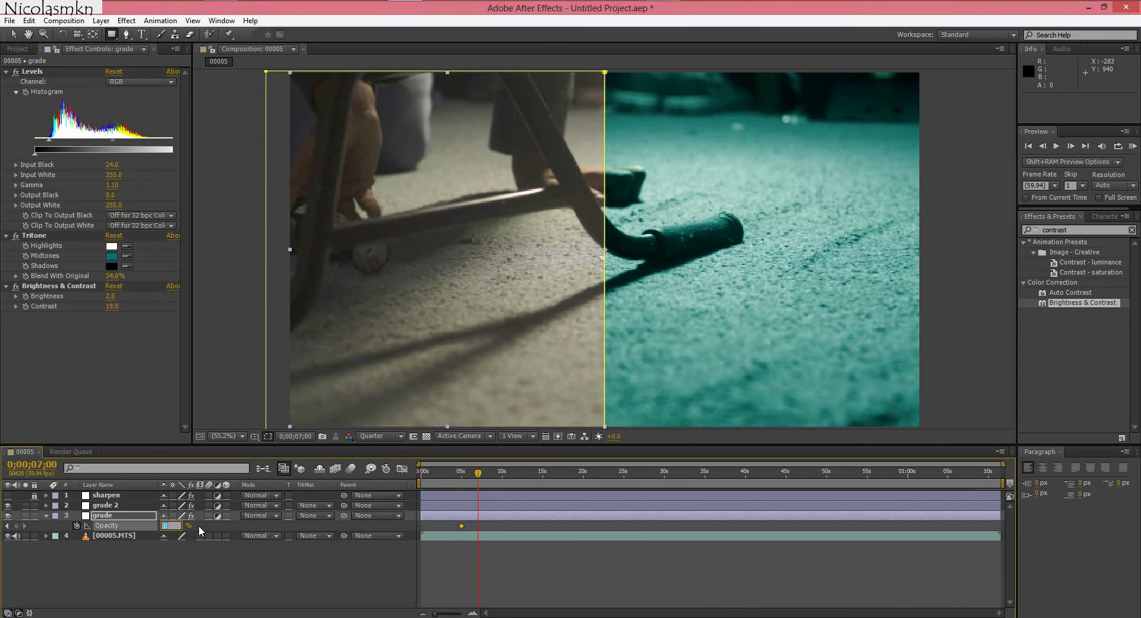
{"action": "type", "text": "1"}
{"action": "type", "text": "75"}
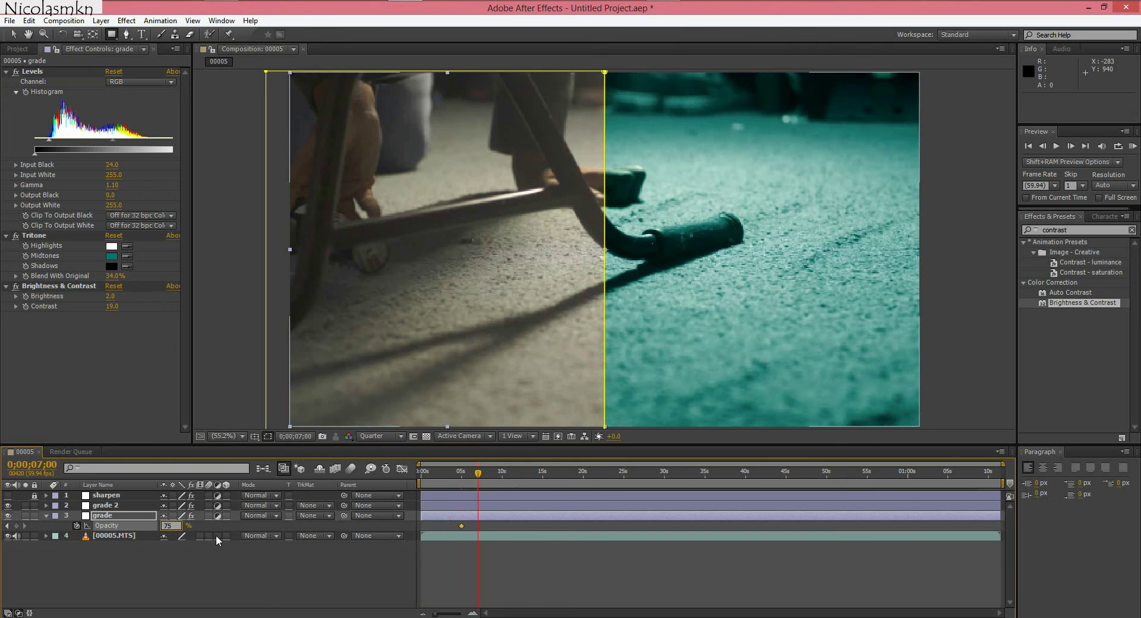
{"action": "key", "text": "Return"}
Add a 0% Opacity keyframe on grade 2 at 0;00;10;00
{"action": "left_click", "coordinate": [297, 438]}
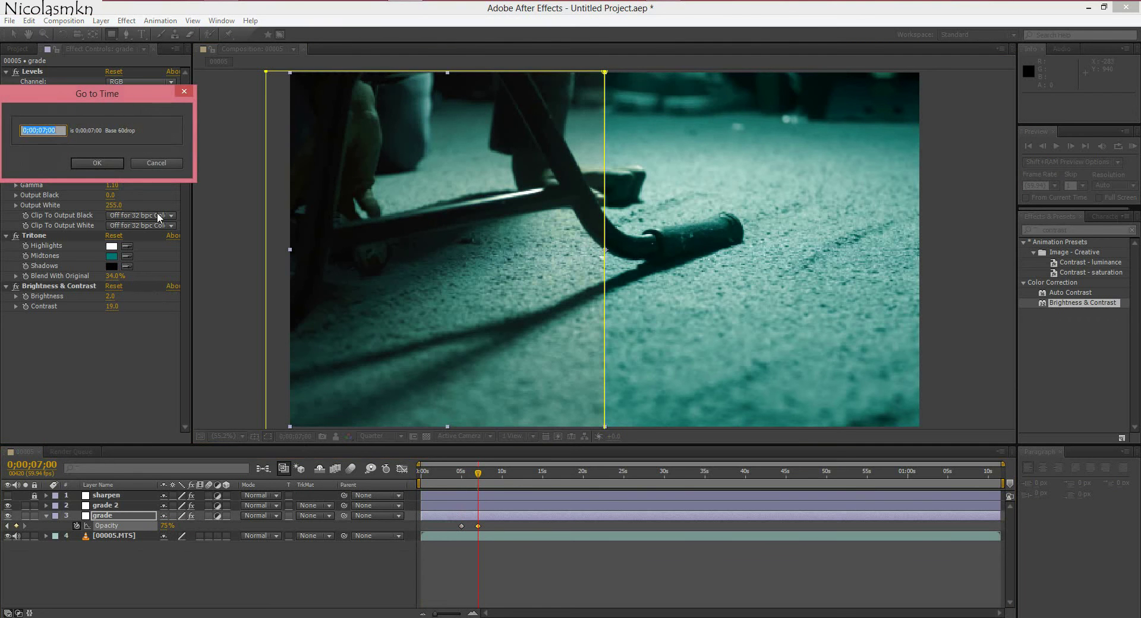
{"action": "type", "text": "10,"}
{"action": "left_click", "coordinate": [107, 163]}
{"action": "left_click", "coordinate": [126, 504]}
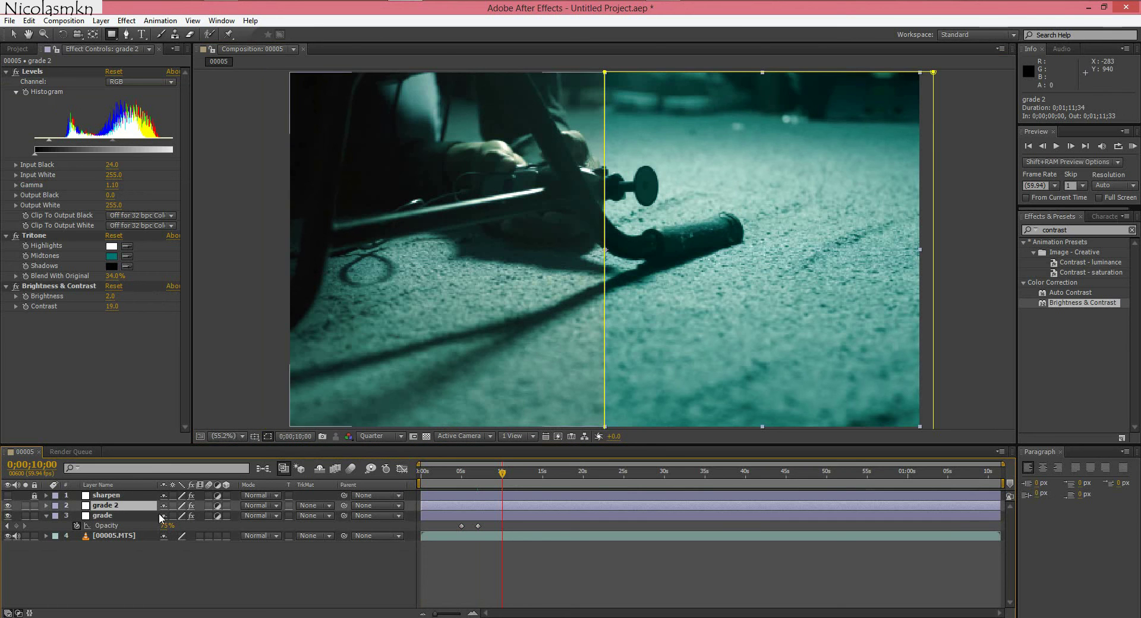
{"action": "key", "text": "t"}
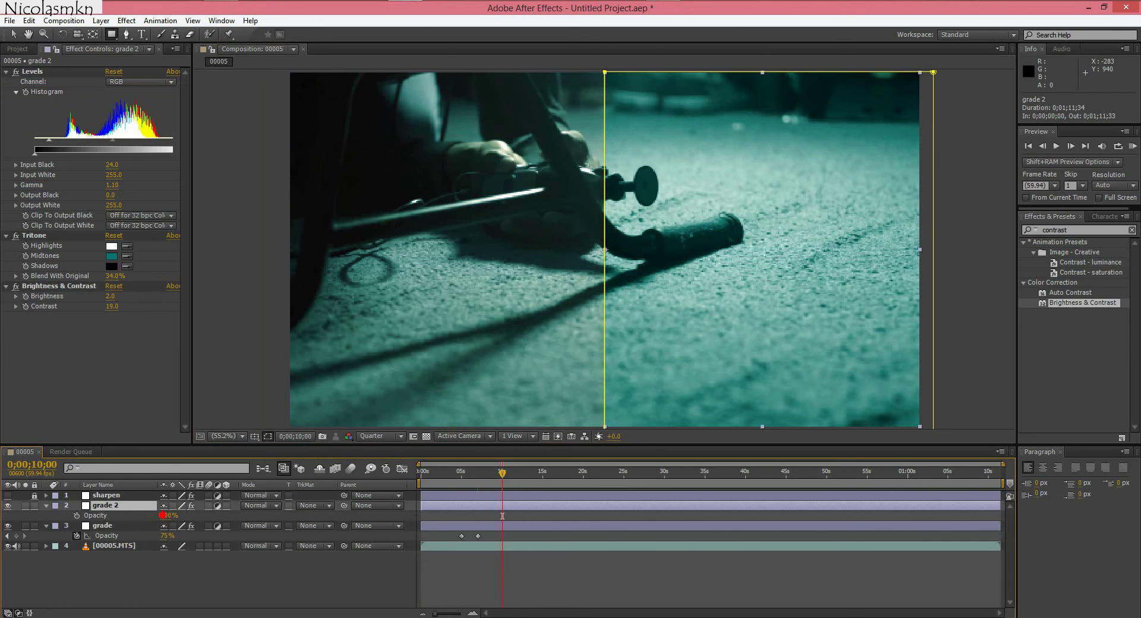
{"action": "left_click", "coordinate": [165, 518]}
{"action": "type", "text": "0"}
{"action": "left_click", "coordinate": [77, 516]}
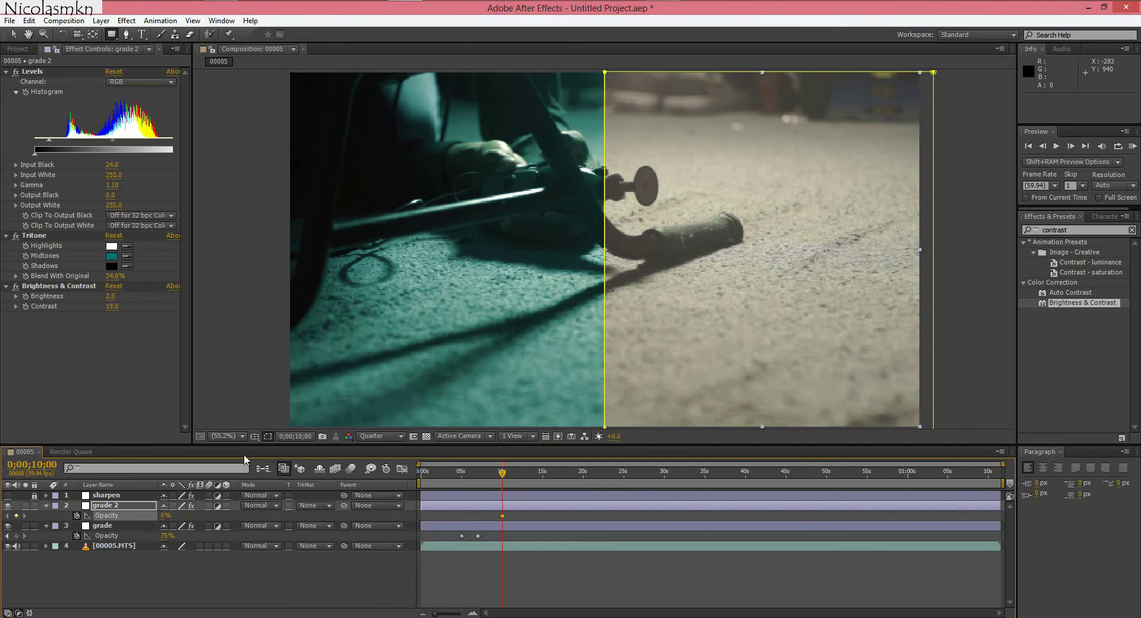
Add a 75% Opacity keyframe on grade 2 at 0;00;13;00
{"action": "left_click", "coordinate": [288, 436]}
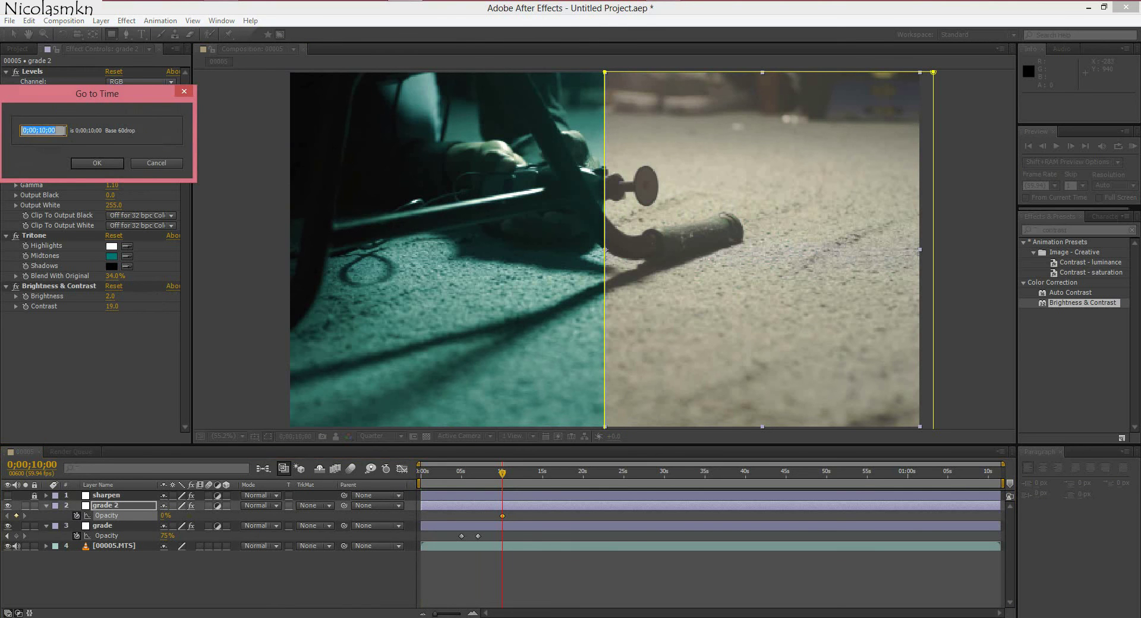
{"action": "type", "text": "13,"}
{"action": "left_click", "coordinate": [91, 162]}
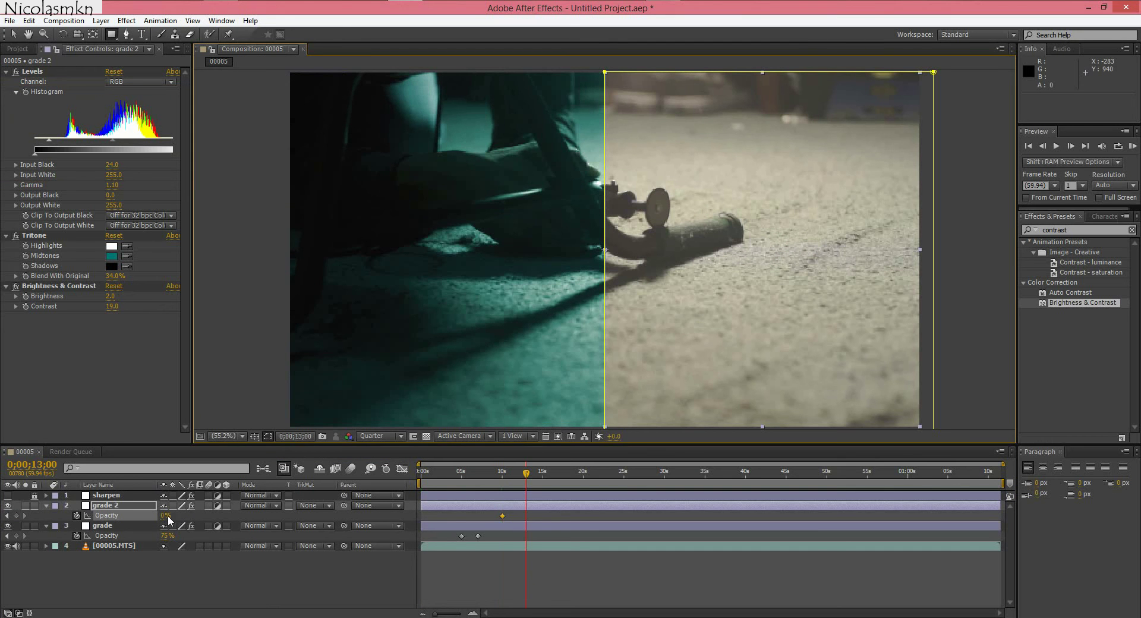
{"action": "left_click", "coordinate": [166, 516]}
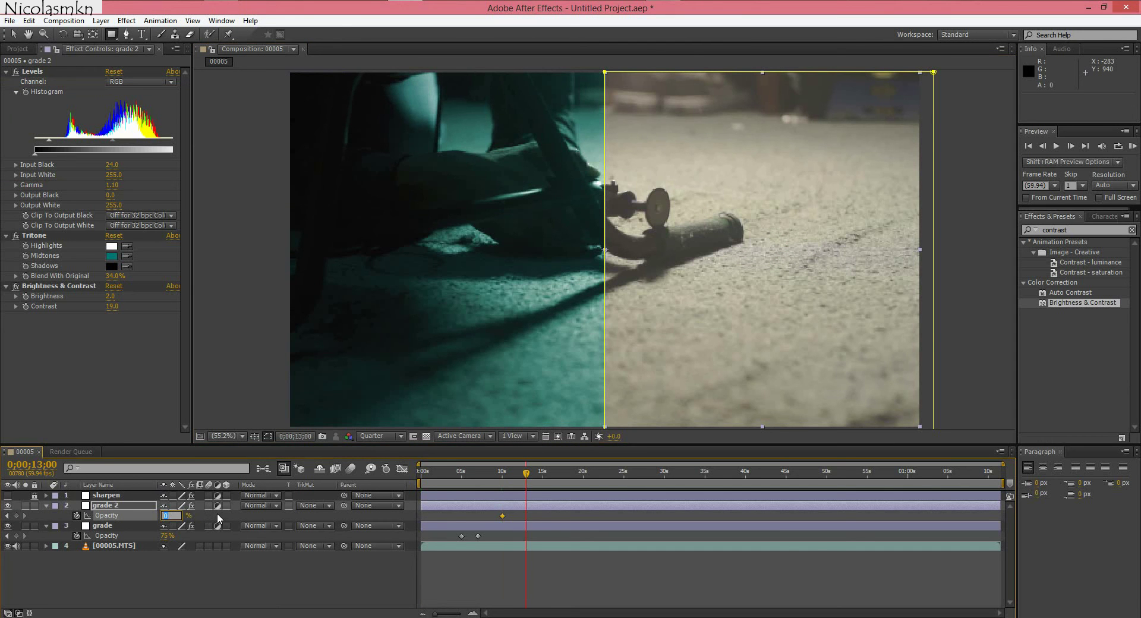
{"action": "type", "text": "75"}
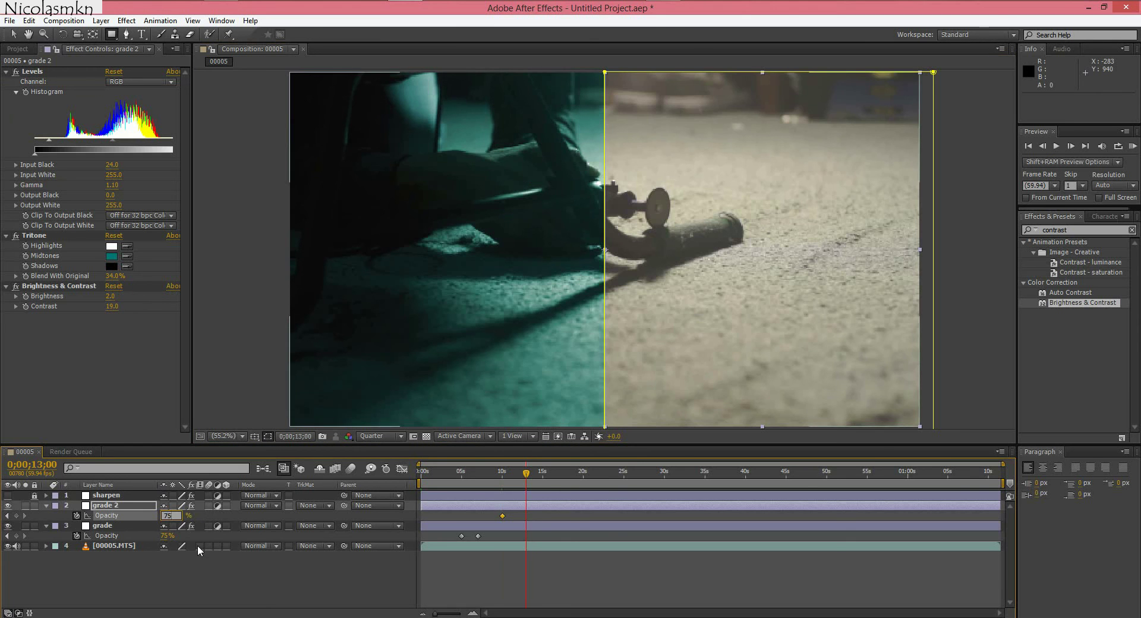
{"action": "key", "text": "Return"}
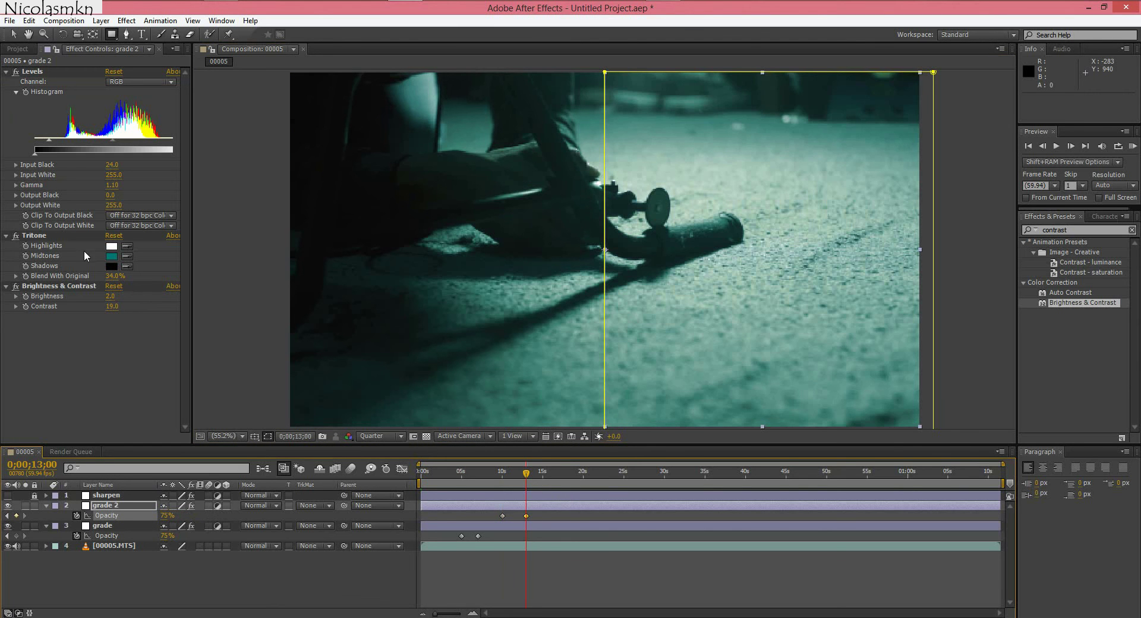
Add Opacity keyframes on grade and grade 2 at 18 seconds to hold 75%
{"action": "left_click", "coordinate": [279, 439]}
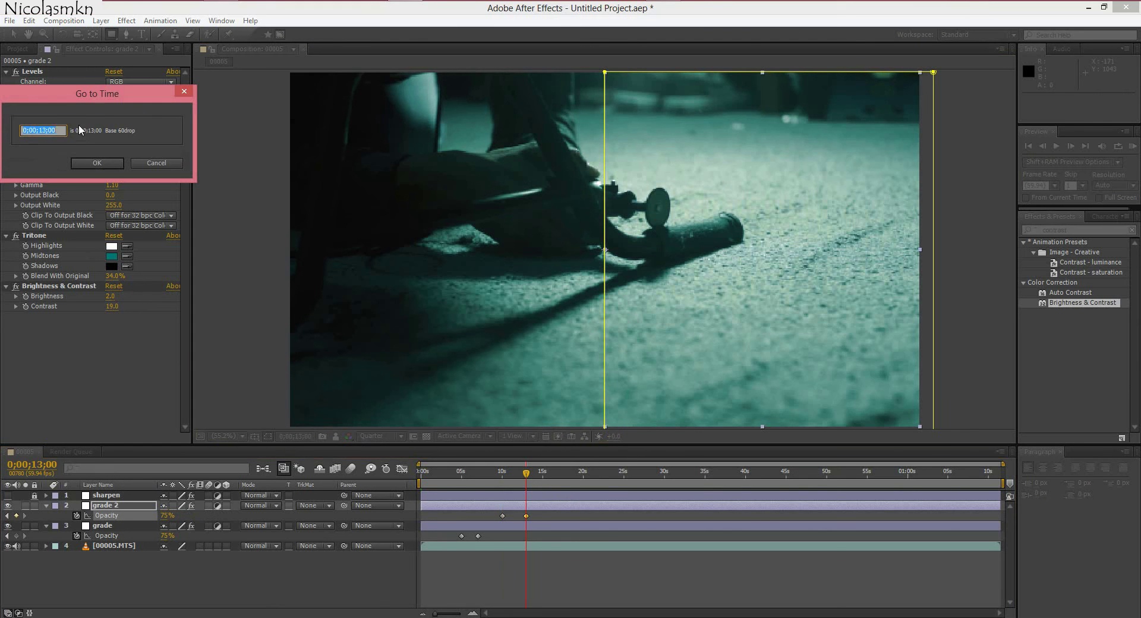
{"action": "type", "text": "18,"}
{"action": "left_click", "coordinate": [96, 164]}
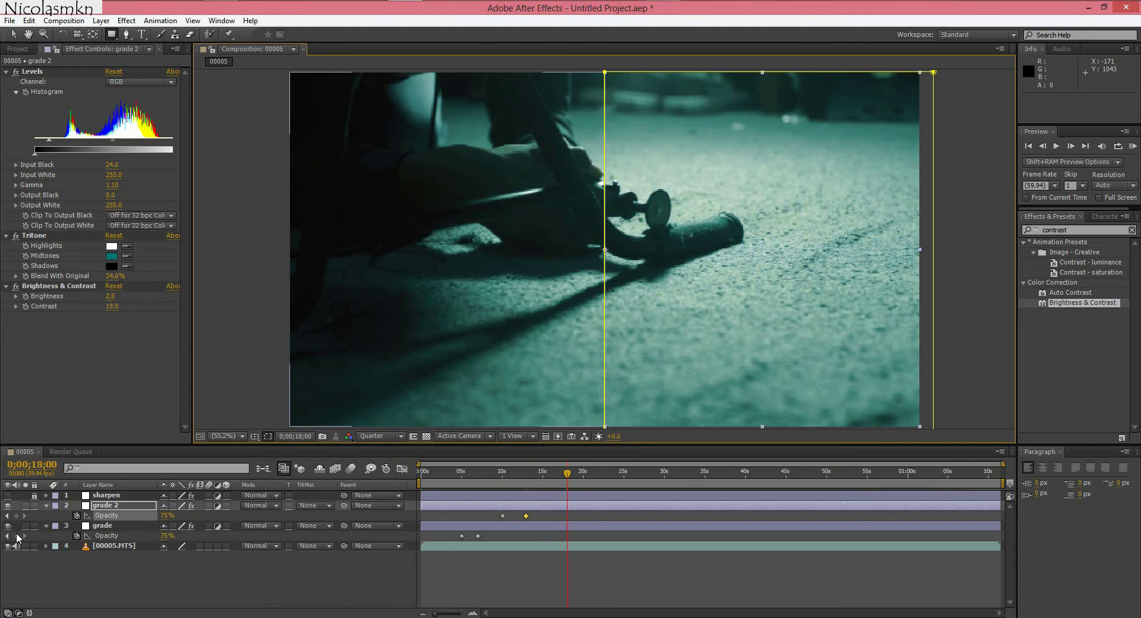
{"action": "left_click", "coordinate": [16, 536]}
{"action": "left_click", "coordinate": [16, 515]}
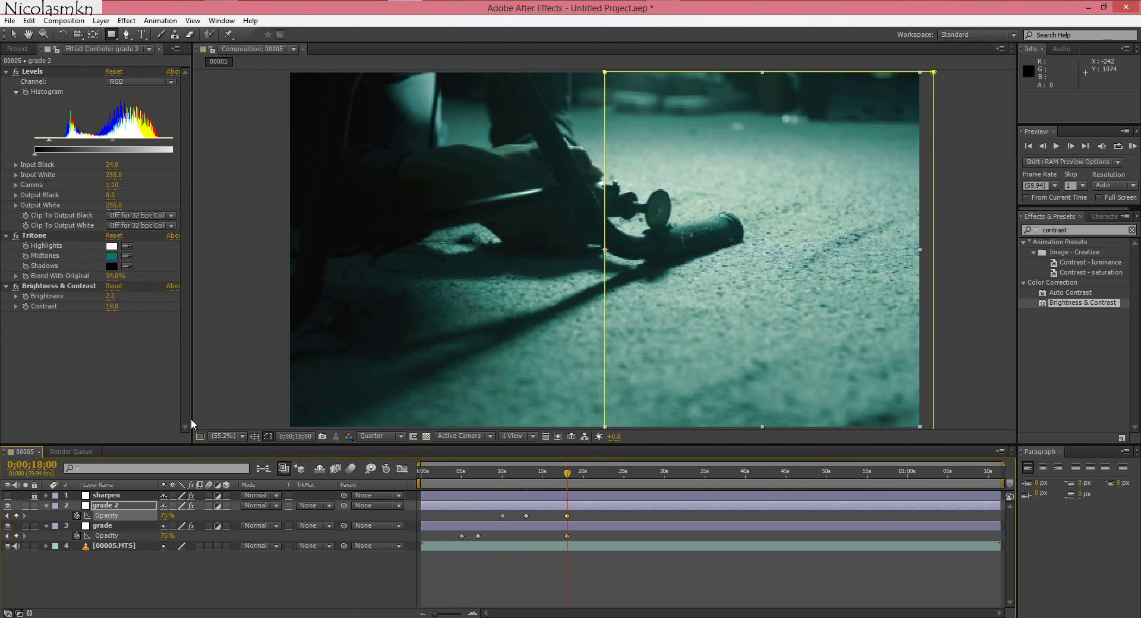
At 21 seconds, set grade 2's Opacity to 0% and grade's to 18%
{"action": "key", "text": "alt+shift+j"}
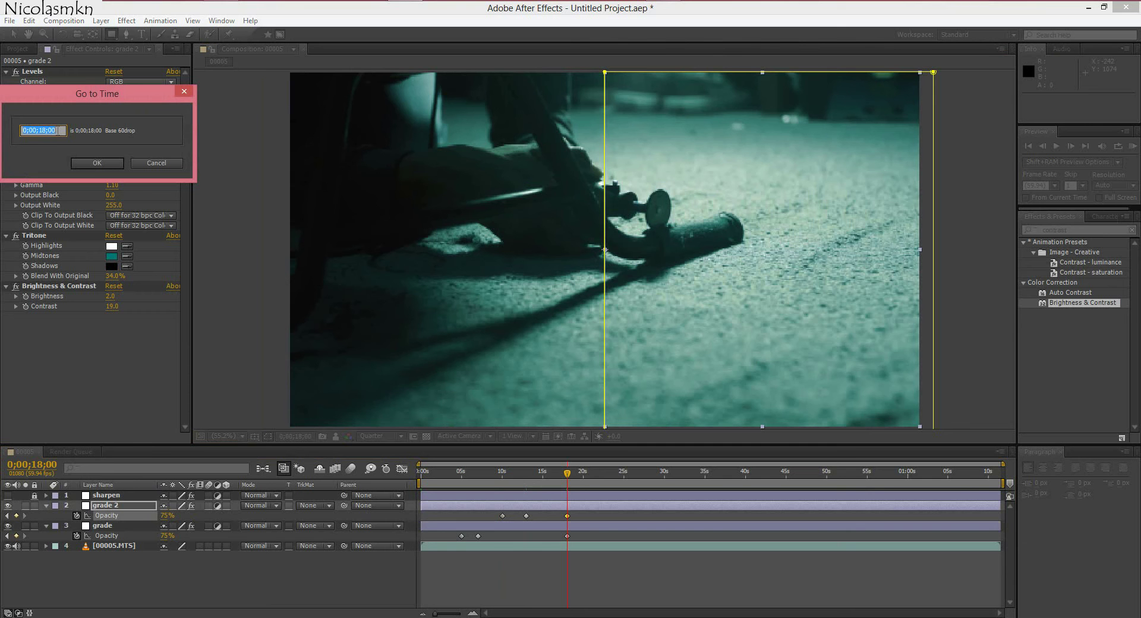
{"action": "type", "text": "3"}
{"action": "left_click", "coordinate": [97, 162]}
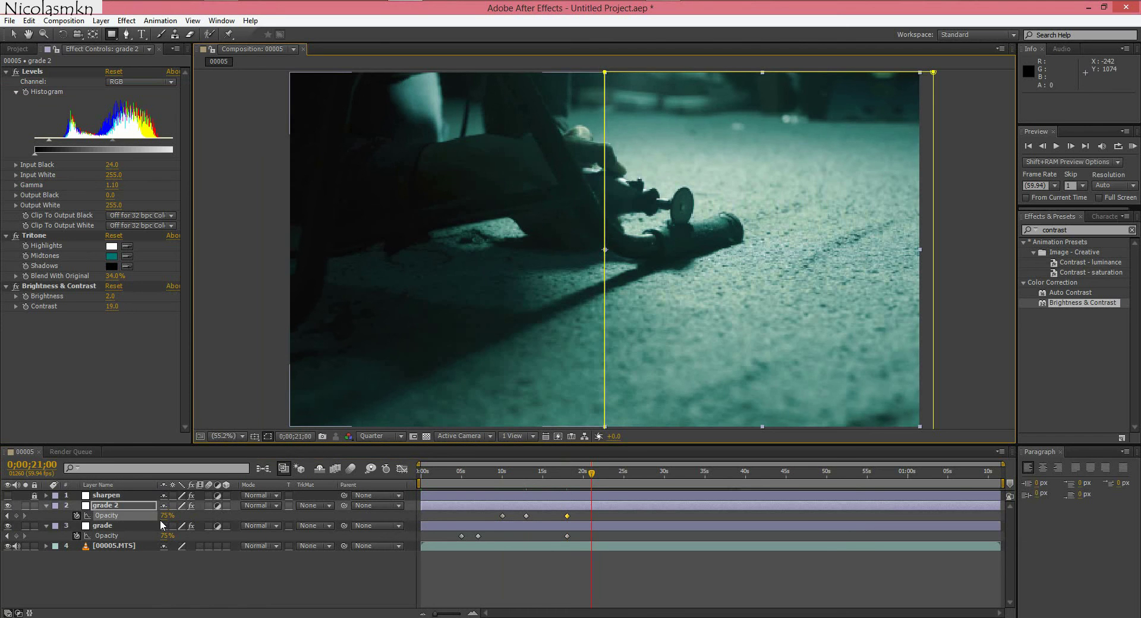
{"action": "left_click", "coordinate": [166, 515]}
{"action": "type", "text": "0"}
{"action": "key", "text": "Return"}
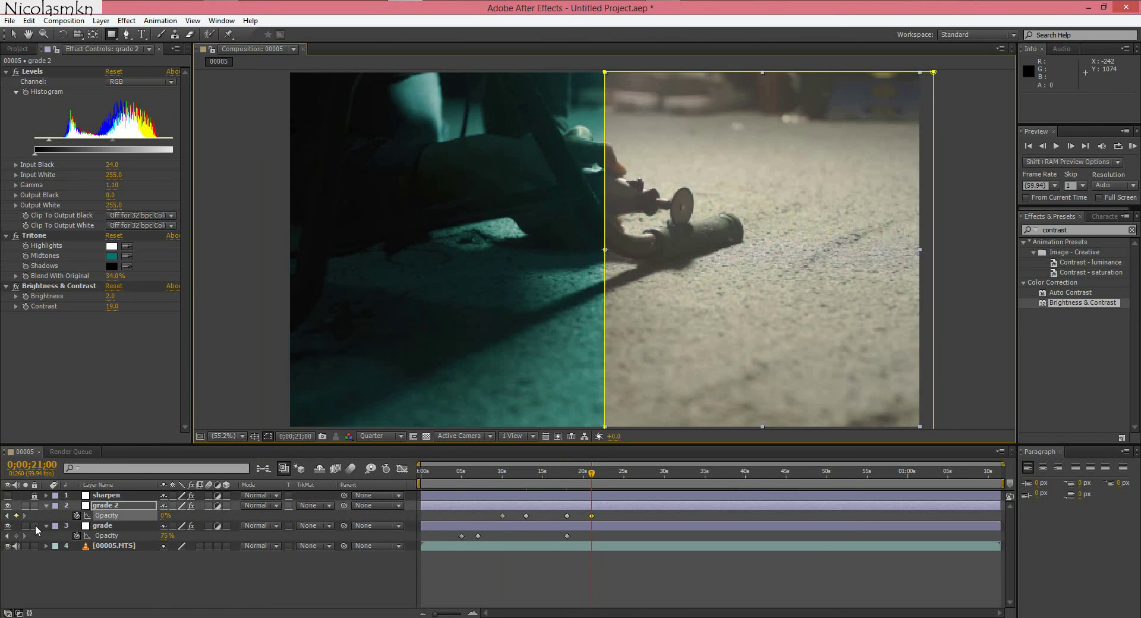
{"action": "left_click_drag", "start_coordinate": [165, 539], "coordinate": [133, 539]}
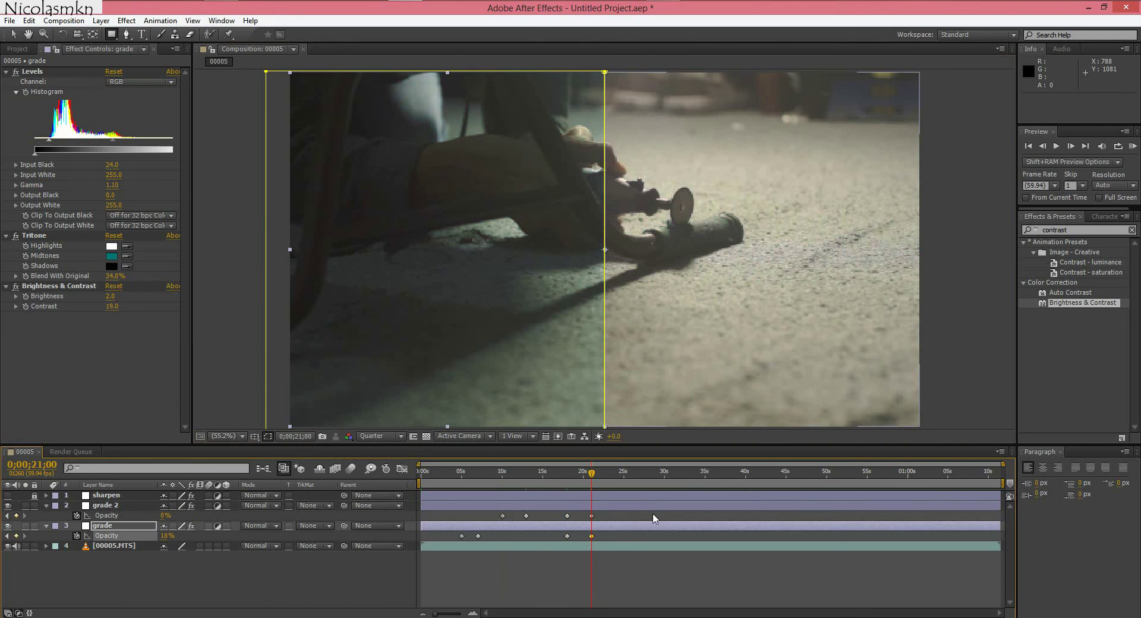
Change the 00005 composition's duration to 0;00;25;00 in Composition Settings
{"action": "key", "text": "ctrl+k"}
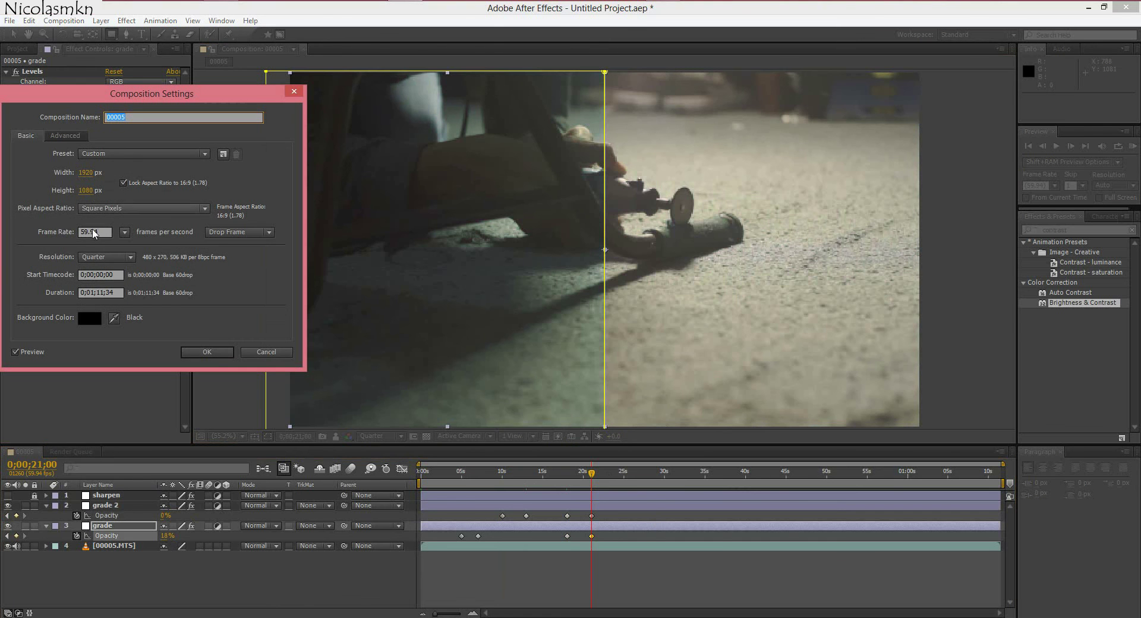
{"action": "left_click", "coordinate": [100, 292]}
{"action": "type", "text": ";25;"}
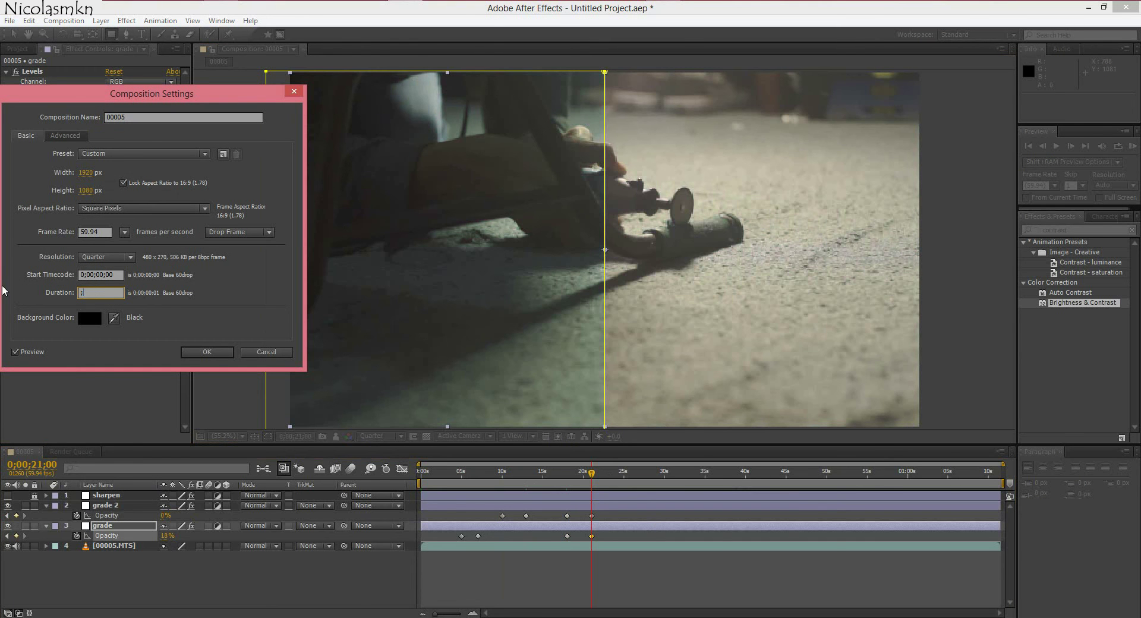
{"action": "left_click", "coordinate": [235, 352]}
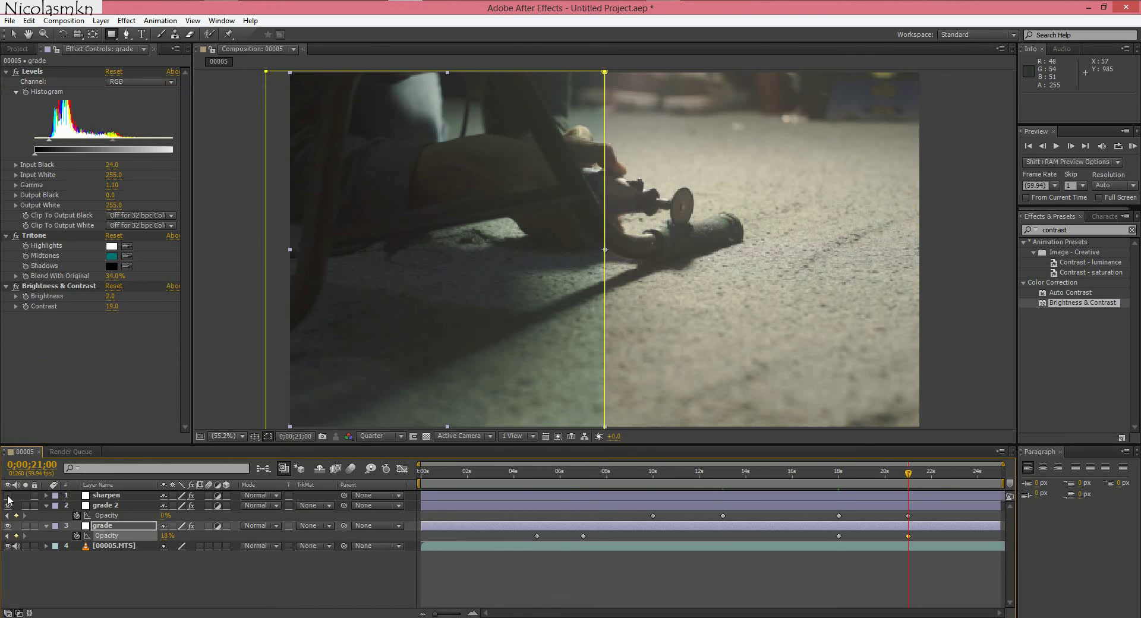
{"action": "key", "text": "ctrl+a"}
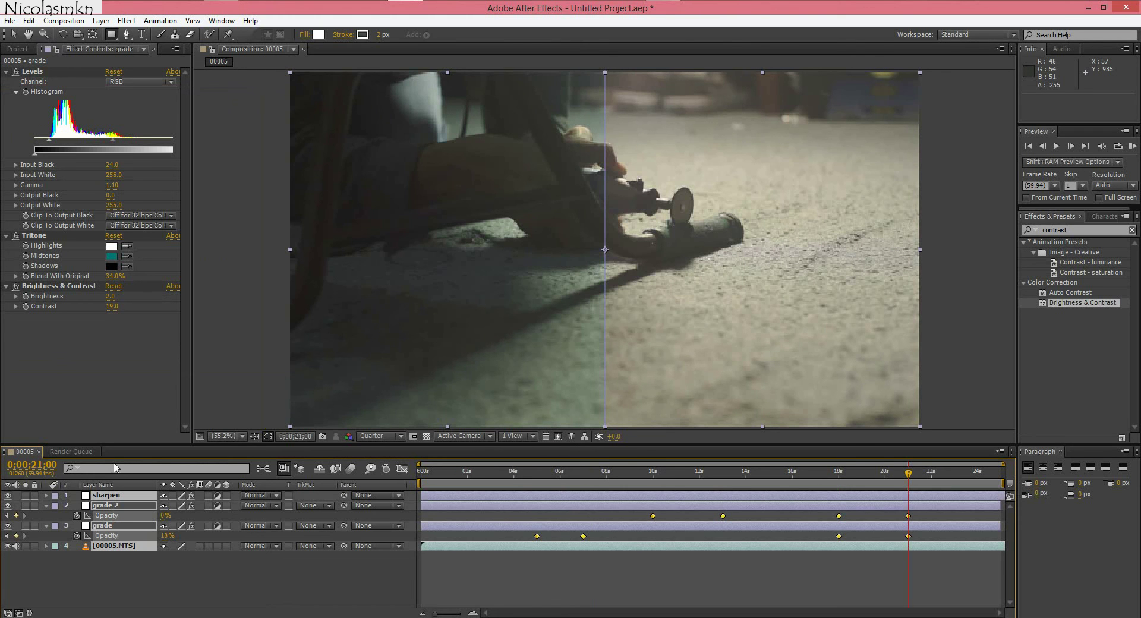
{"action": "key", "text": "alt+bracketright"}
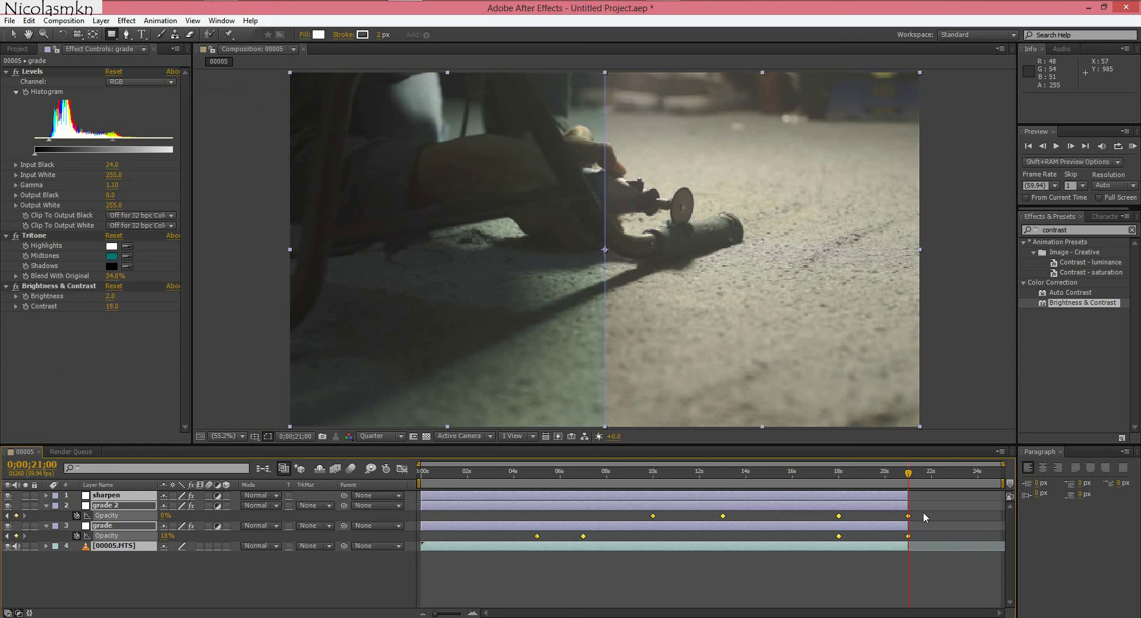
{"action": "left_click", "coordinate": [29, 20]}
{"action": "left_click", "coordinate": [65, 34]}
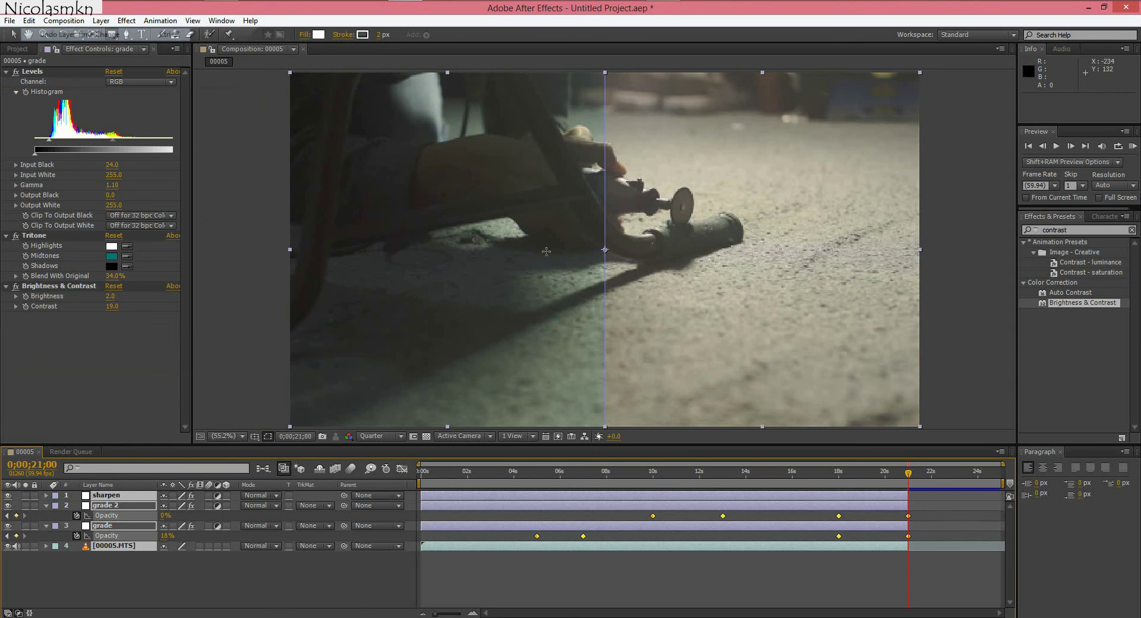
{"action": "left_click_drag", "start_coordinate": [908, 473], "coordinate": [1006, 483]}
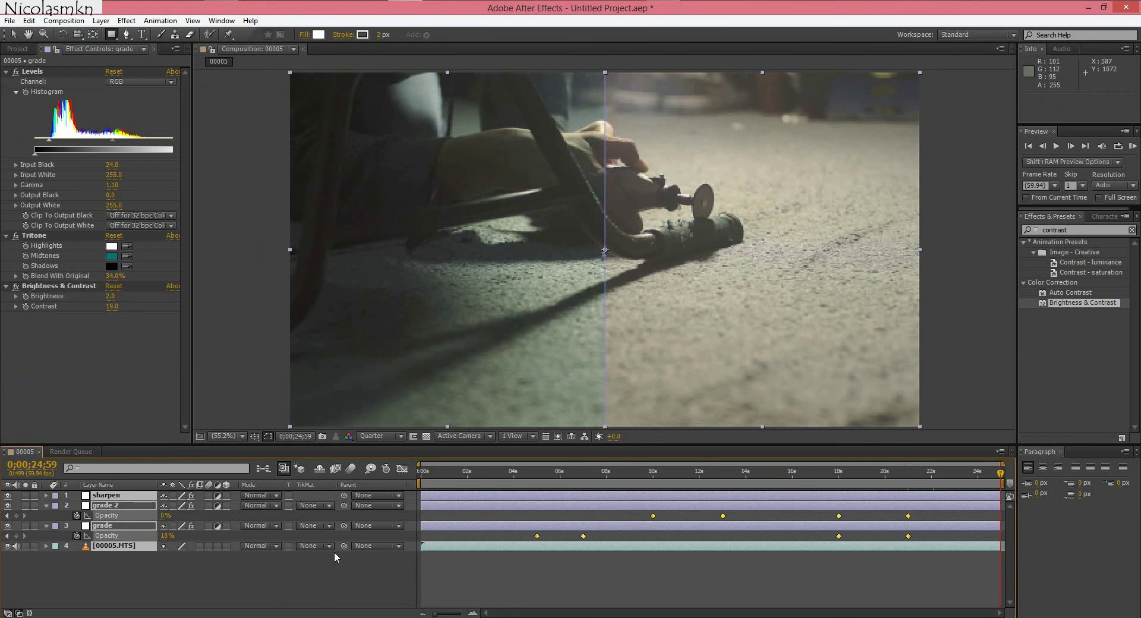
{"action": "left_click", "coordinate": [321, 597]}
{"action": "left_click", "coordinate": [515, 476]}
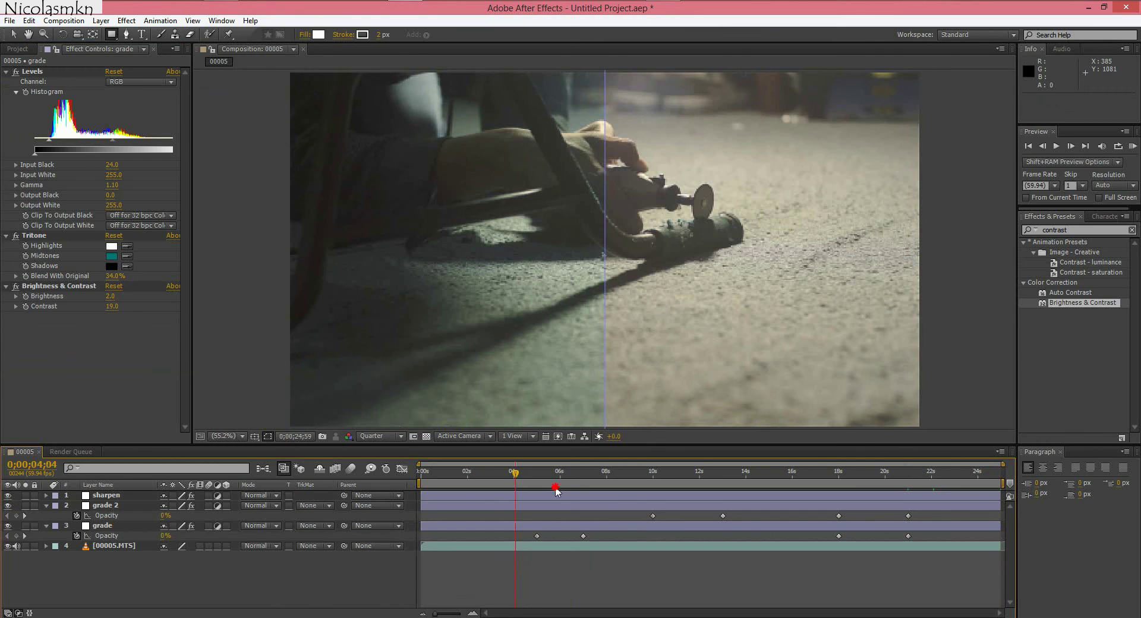
{"action": "left_click", "coordinate": [555, 488]}
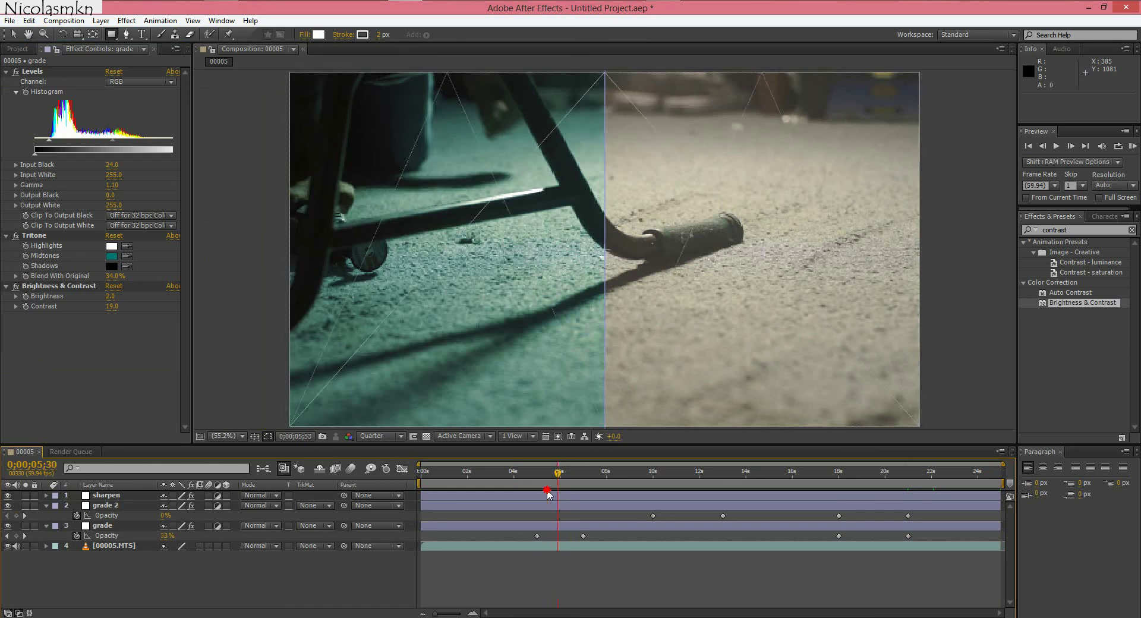
{"action": "left_click_drag", "start_coordinate": [547, 493], "coordinate": [730, 478]}
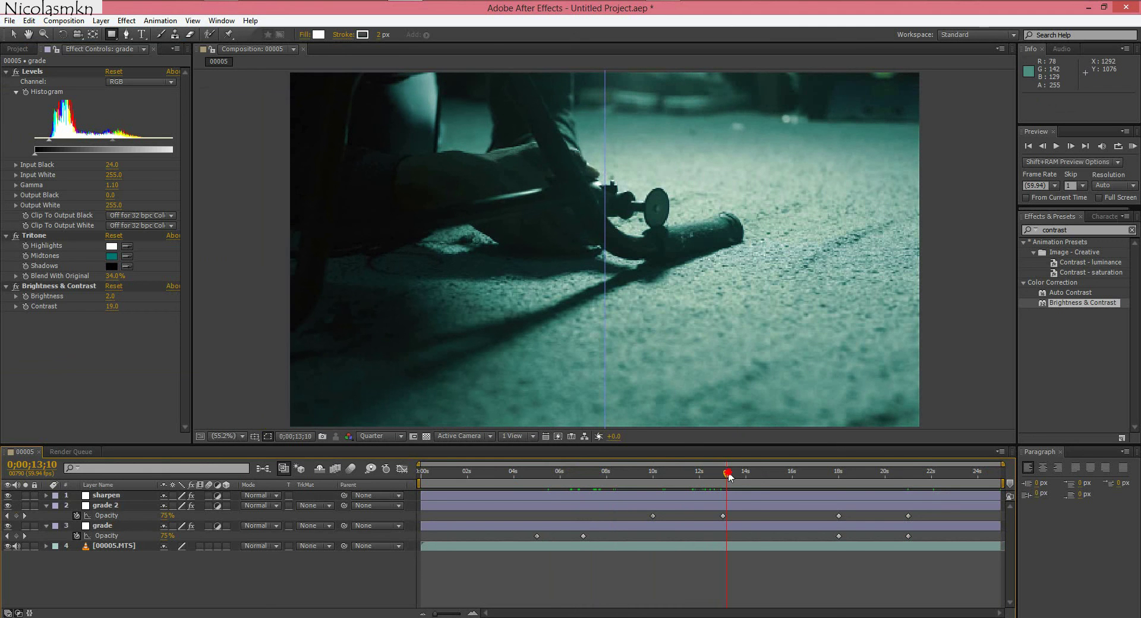
{"action": "left_click", "coordinate": [759, 472]}
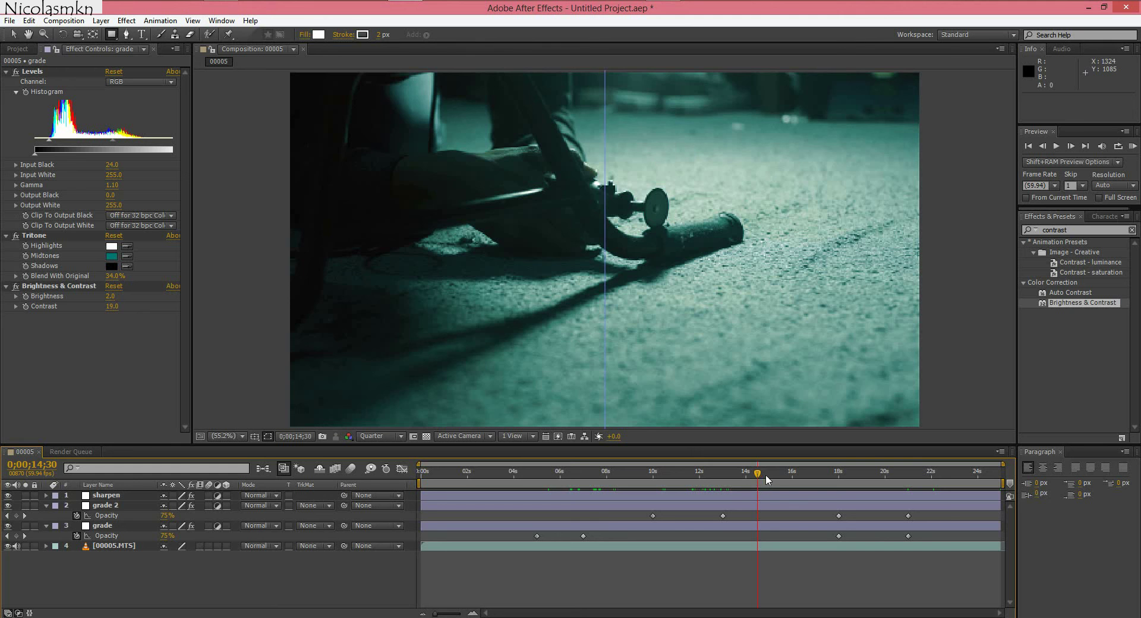
{"action": "left_click_drag", "start_coordinate": [761, 473], "coordinate": [996, 483]}
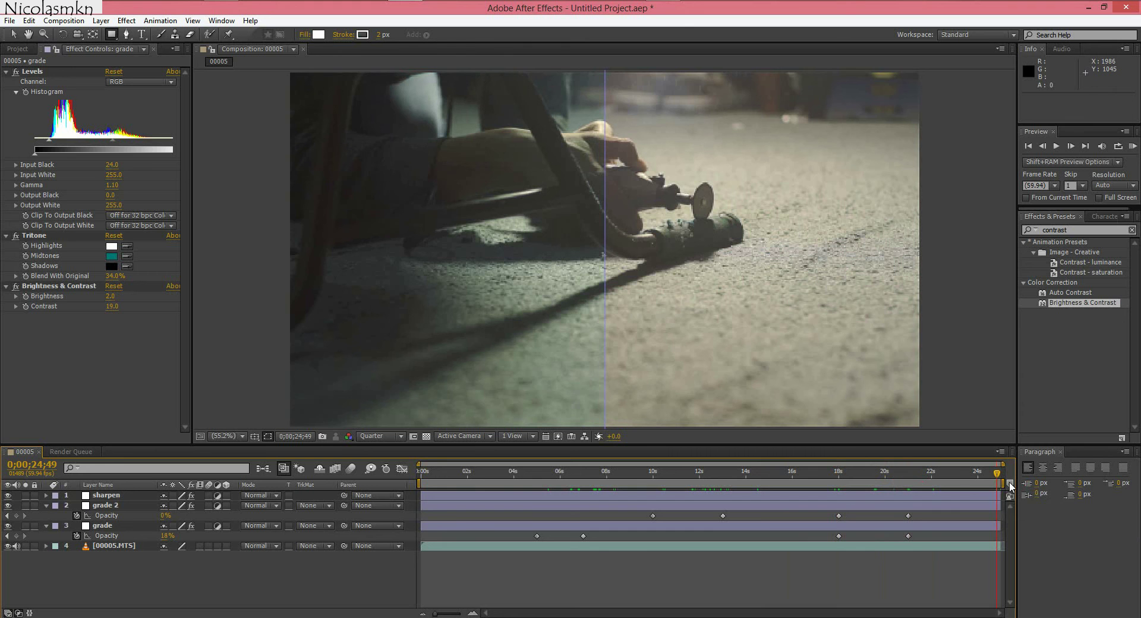
At the clip's final frame, lower grade's ending opacity and review both layers' opacity keyframes
{"action": "left_click_drag", "start_coordinate": [996, 479], "coordinate": [1008, 480]}
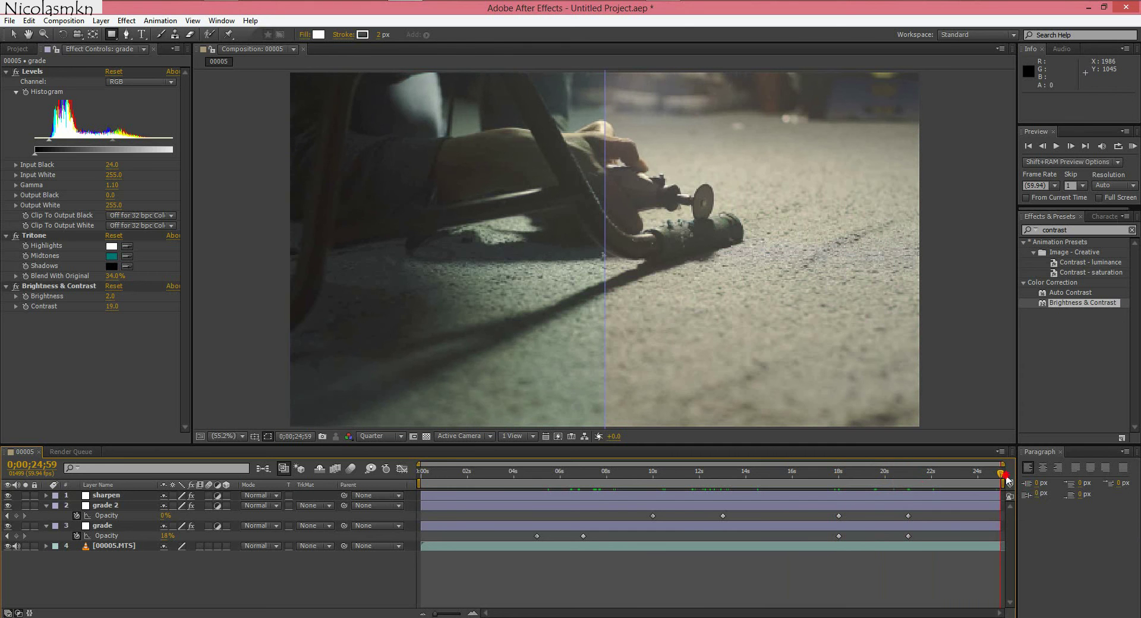
{"action": "left_click", "coordinate": [908, 536]}
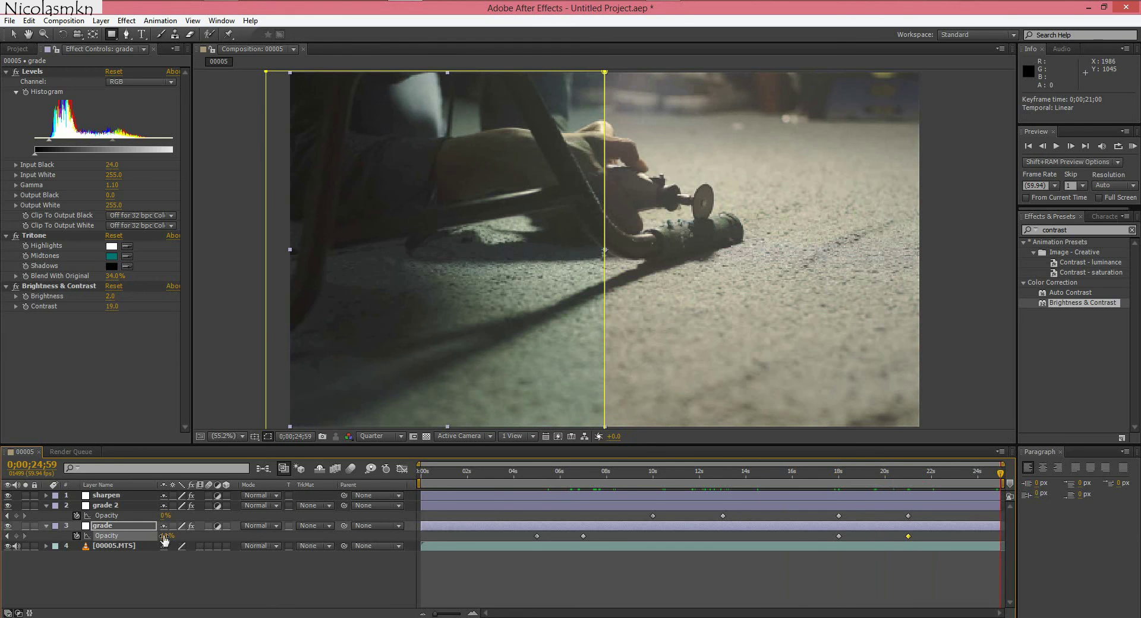
{"action": "left_click_drag", "start_coordinate": [108, 530], "coordinate": [1093, 500]}
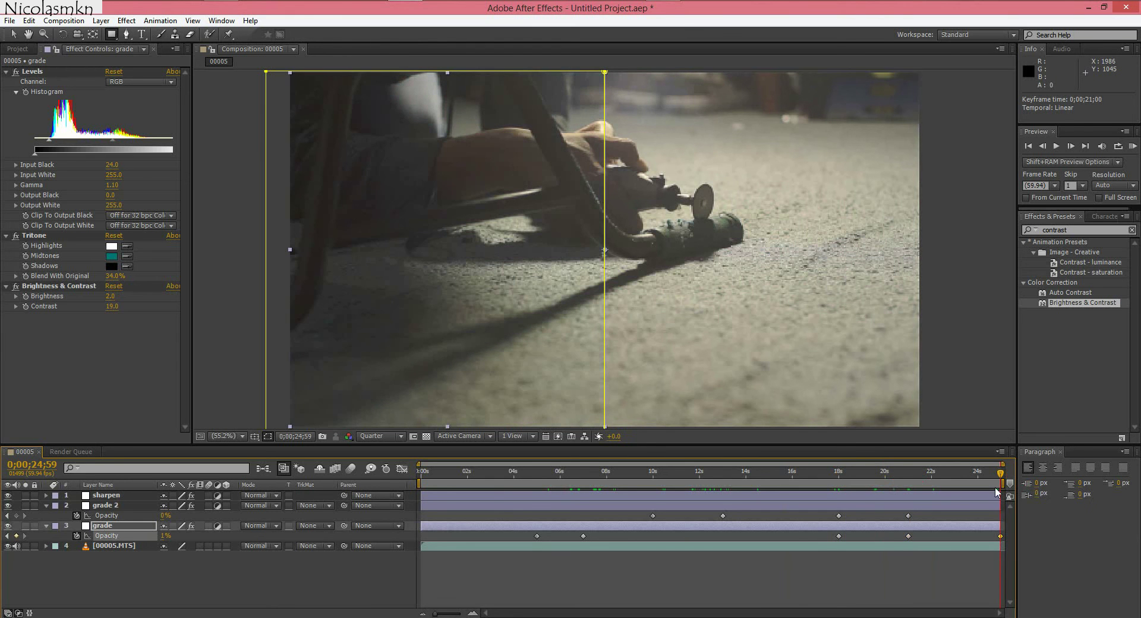
{"action": "left_click", "coordinate": [983, 507]}
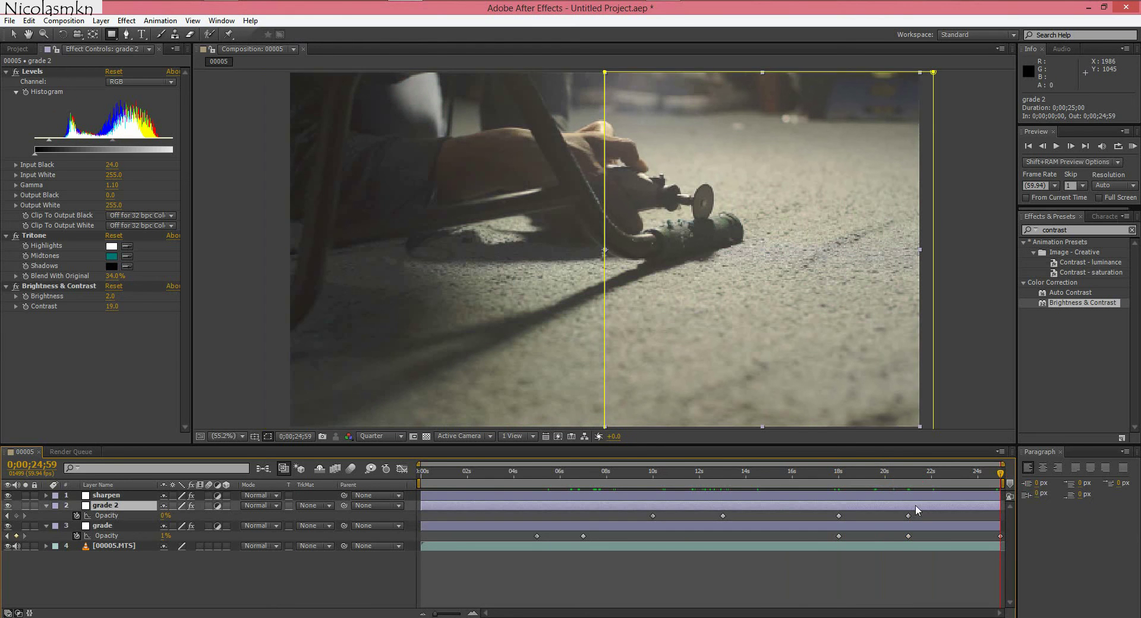
{"action": "left_click", "coordinate": [161, 515]}
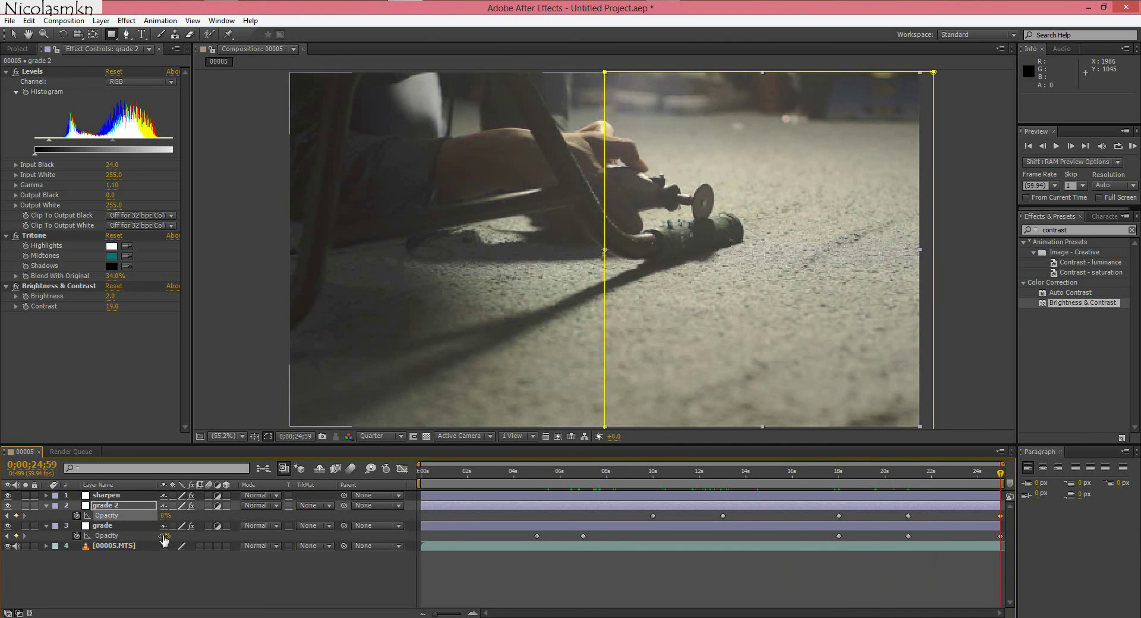
{"action": "left_click", "coordinate": [119, 535]}
{"action": "left_click", "coordinate": [275, 579]}
Delete the final Opacity keyframes of grade 2 and grade after 21 seconds
{"action": "left_click_drag", "start_coordinate": [994, 471], "coordinate": [939, 475]}
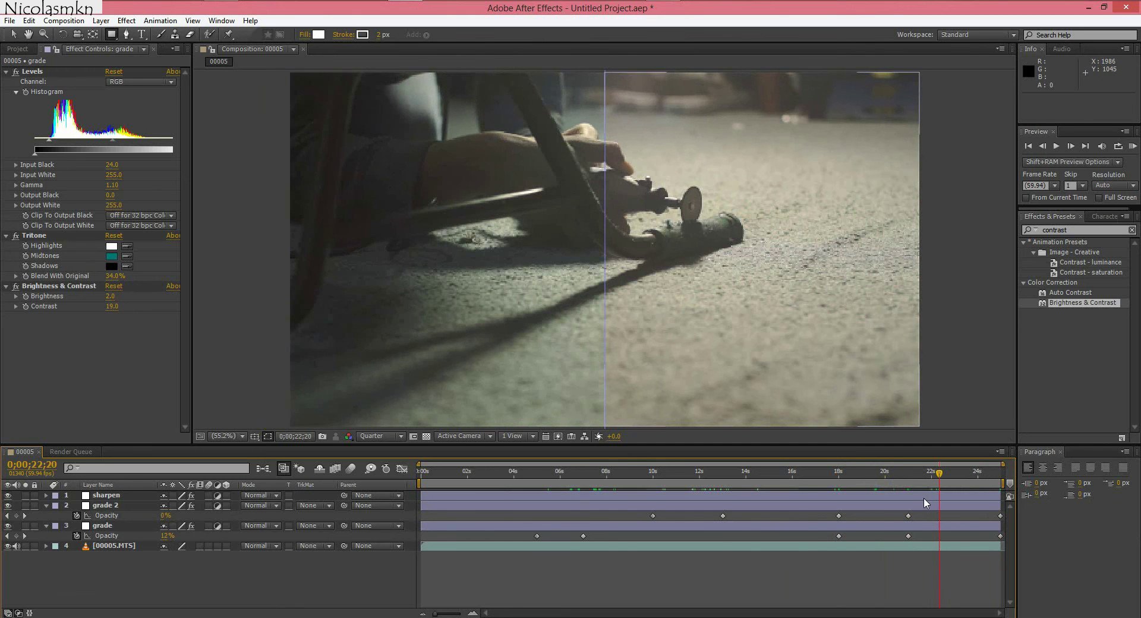
{"action": "left_click", "coordinate": [1000, 515]}
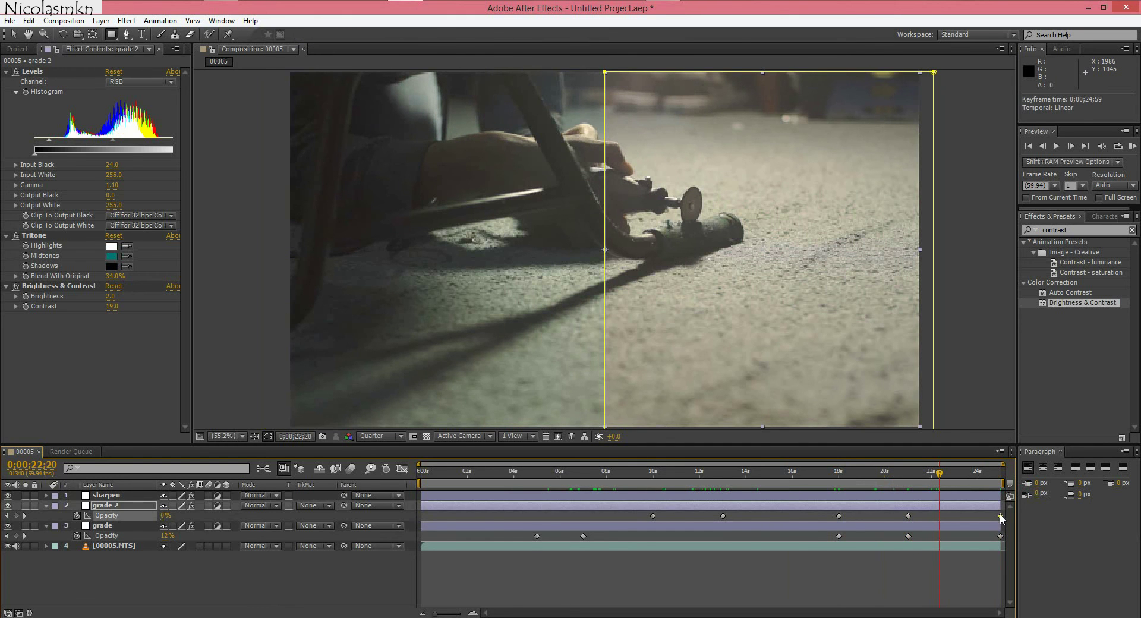
{"action": "key", "text": "Delete"}
{"action": "left_click", "coordinate": [1000, 537]}
{"action": "key", "text": "Delete"}
Put the playhead exactly on the 21-second keyframes, with grade's Opacity at 0% there
{"action": "left_click", "coordinate": [907, 536]}
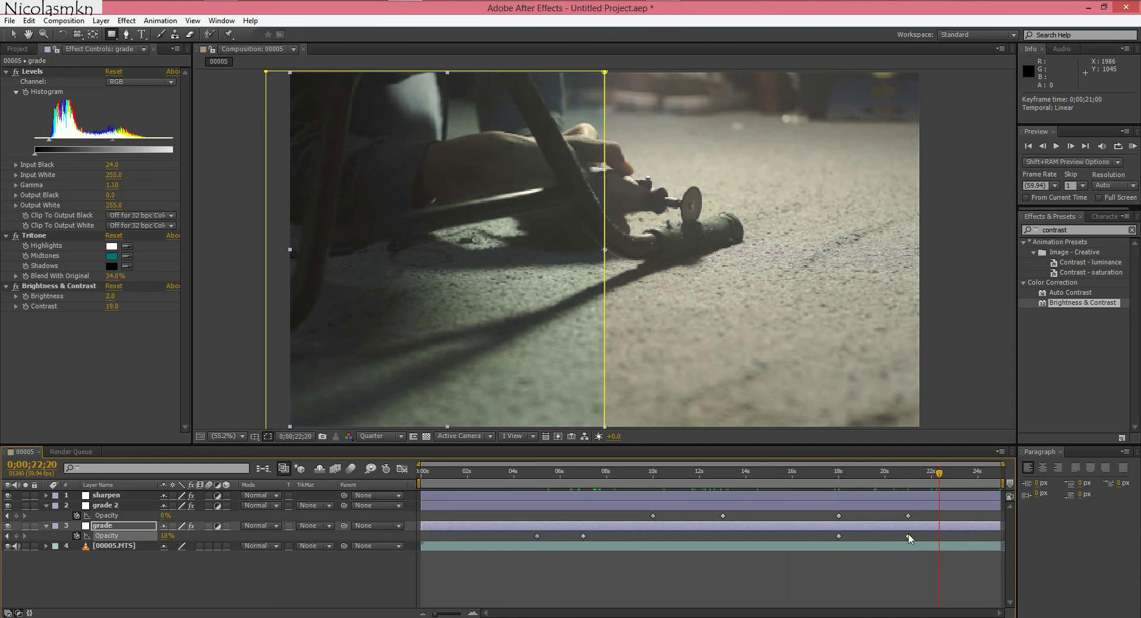
{"action": "left_click", "coordinate": [904, 481]}
{"action": "left_click_drag", "start_coordinate": [918, 484], "coordinate": [908, 485]}
{"action": "left_click", "coordinate": [132, 532]}
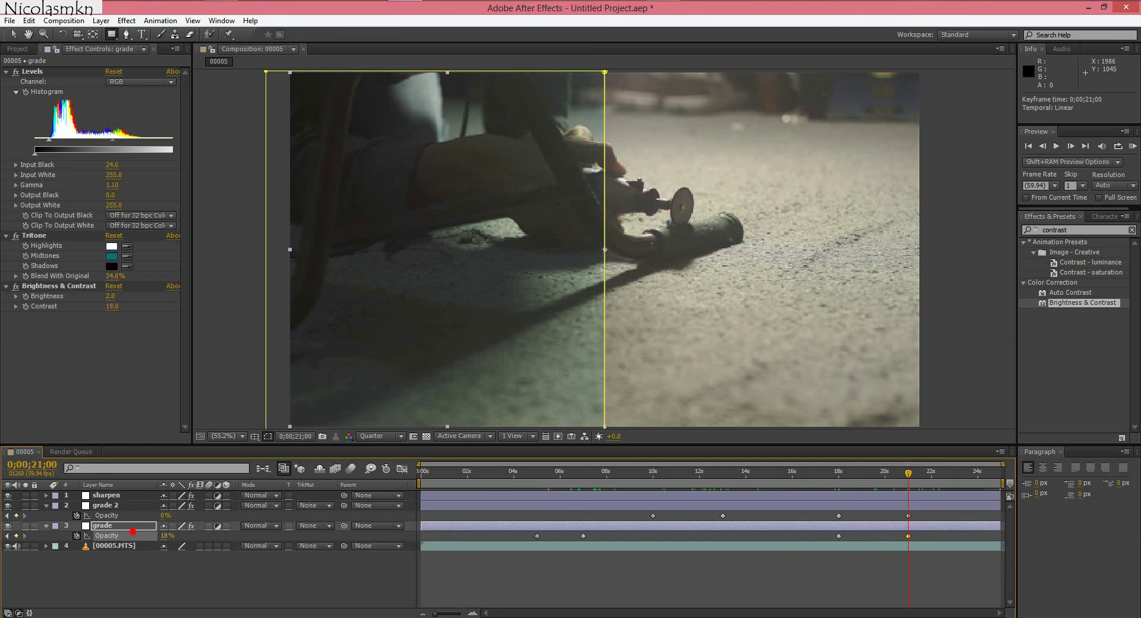
{"action": "left_click", "coordinate": [214, 568]}
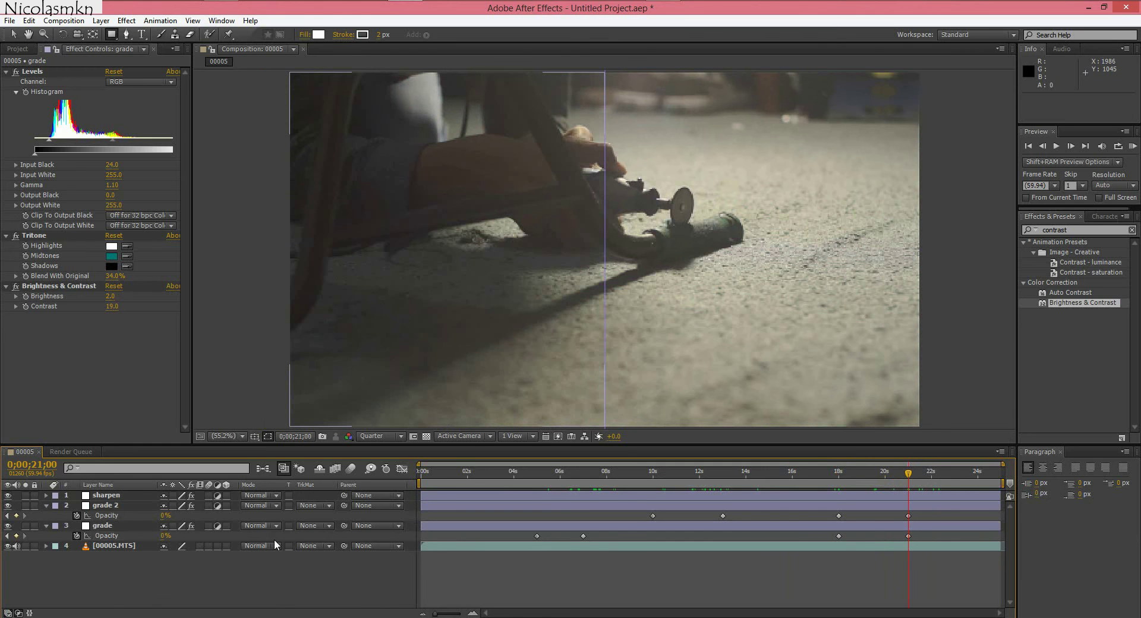